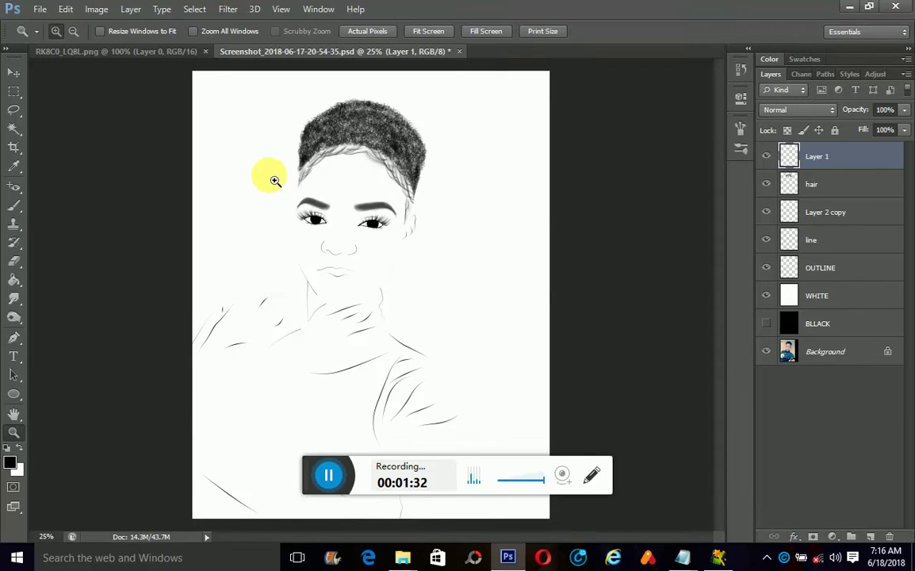
pyautogui.click(11, 126)
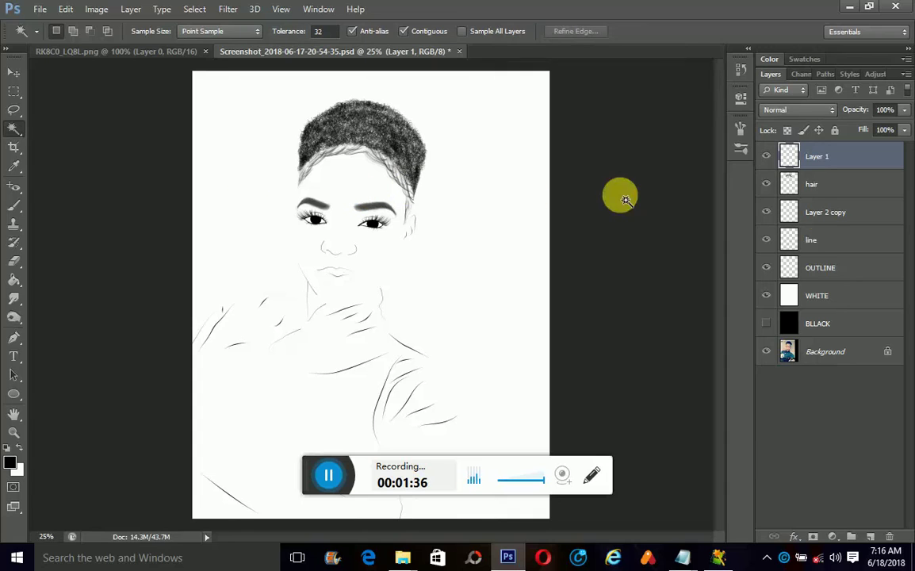
pyautogui.click(842, 268)
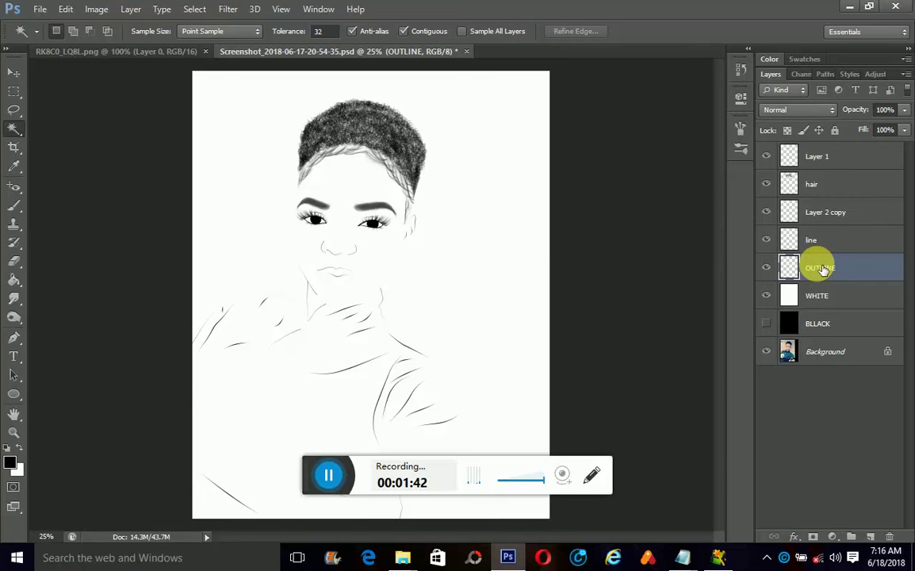
pyautogui.click(767, 210)
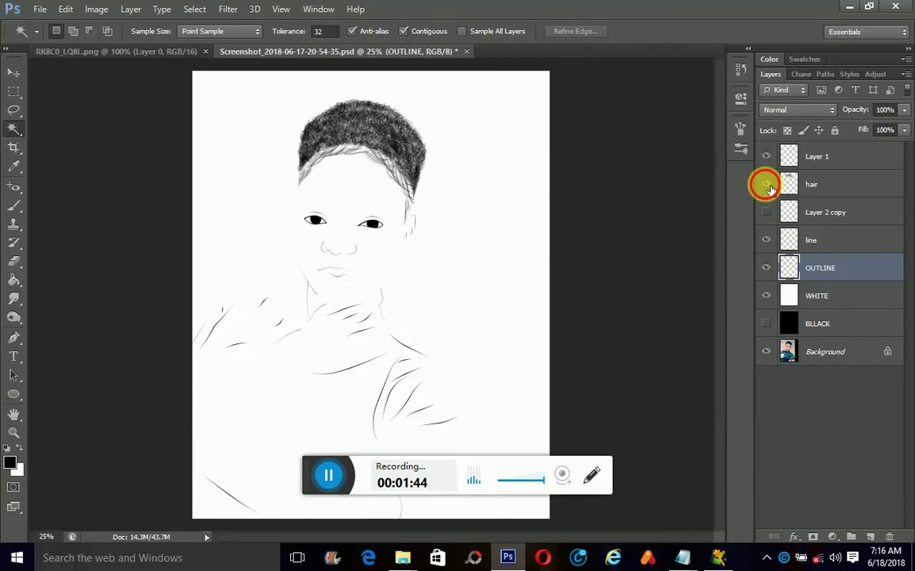
pyautogui.click(765, 184)
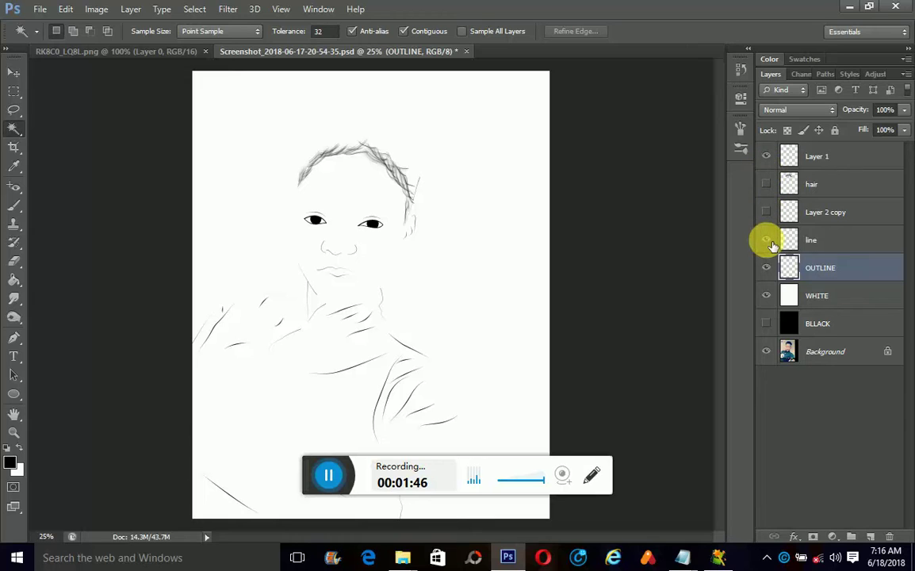
pyautogui.click(767, 240)
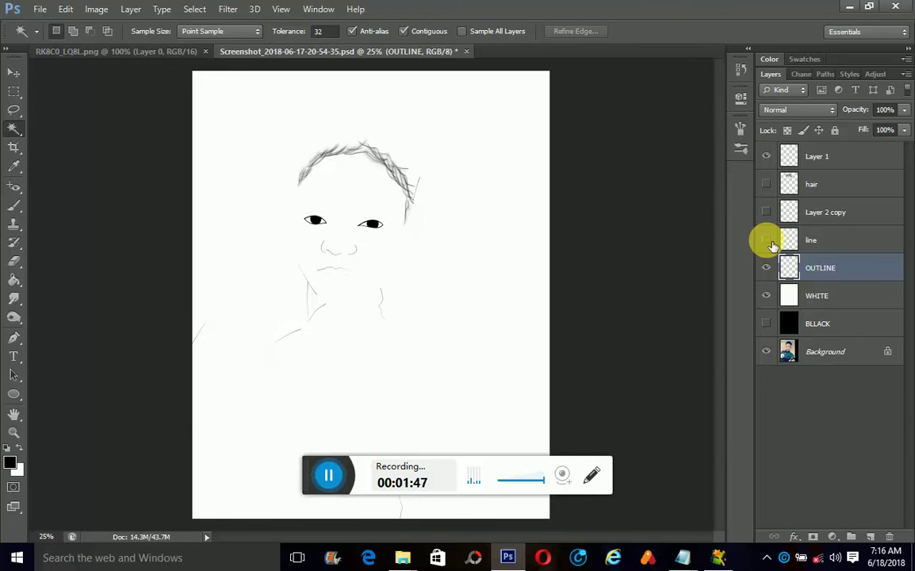
pyautogui.click(767, 157)
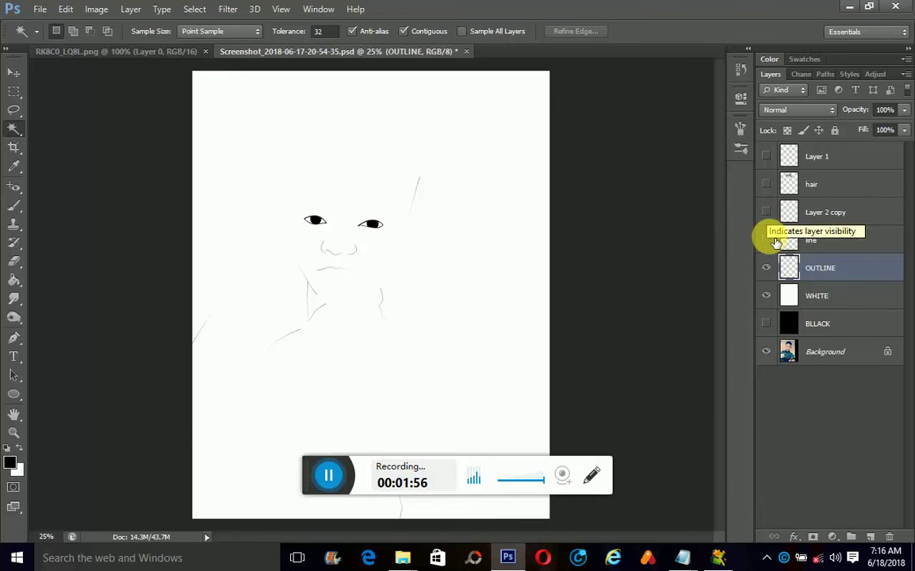
pyautogui.click(766, 239)
pyautogui.click(766, 213)
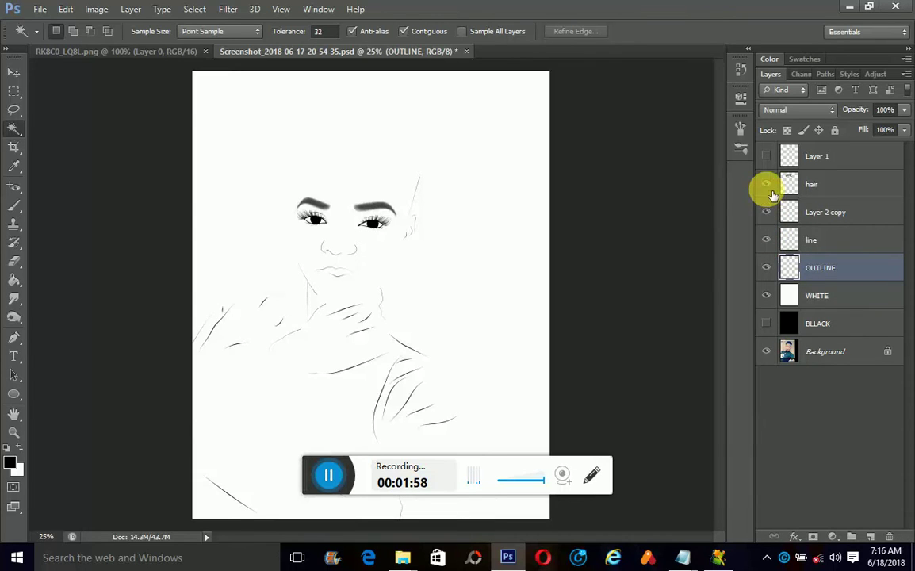
pyautogui.click(766, 184)
pyautogui.click(766, 157)
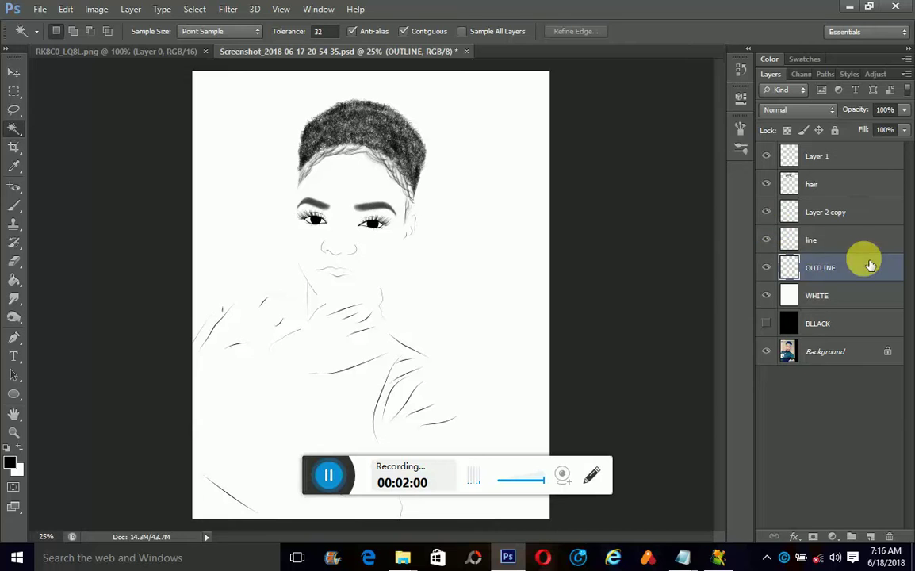
pyautogui.click(278, 386)
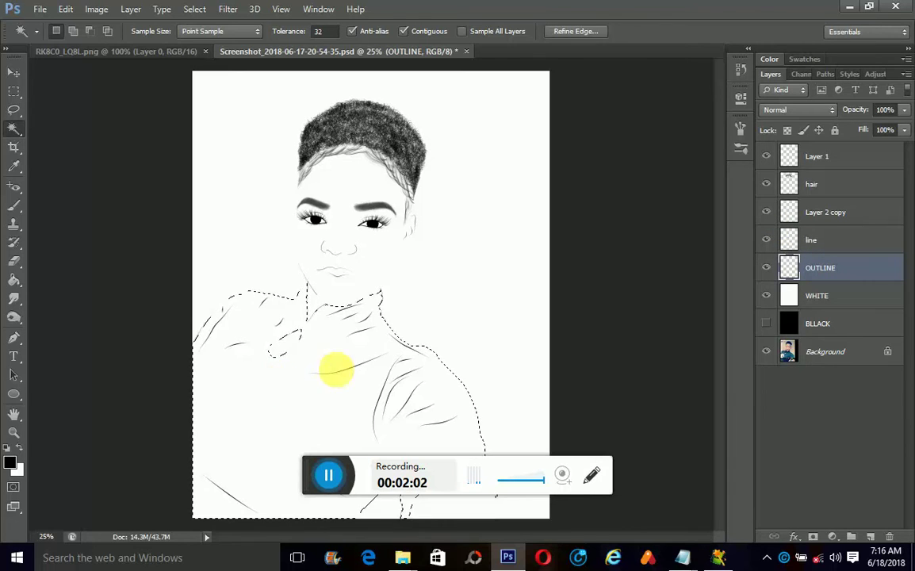
# Activate Background, try and undo a layer copy, deselect, then hide the WHITE layer
pyautogui.click(823, 355)
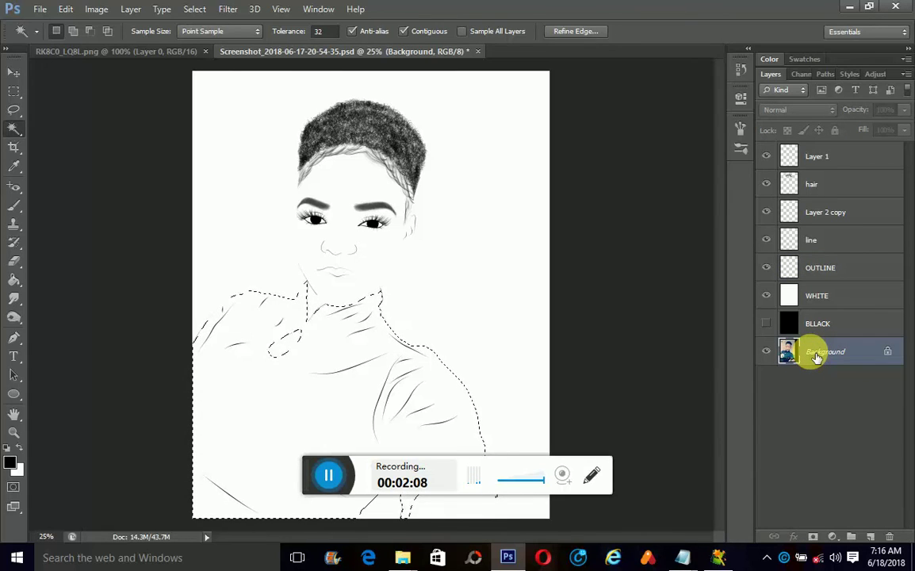
pyautogui.hotkey('ctrl', 'j')
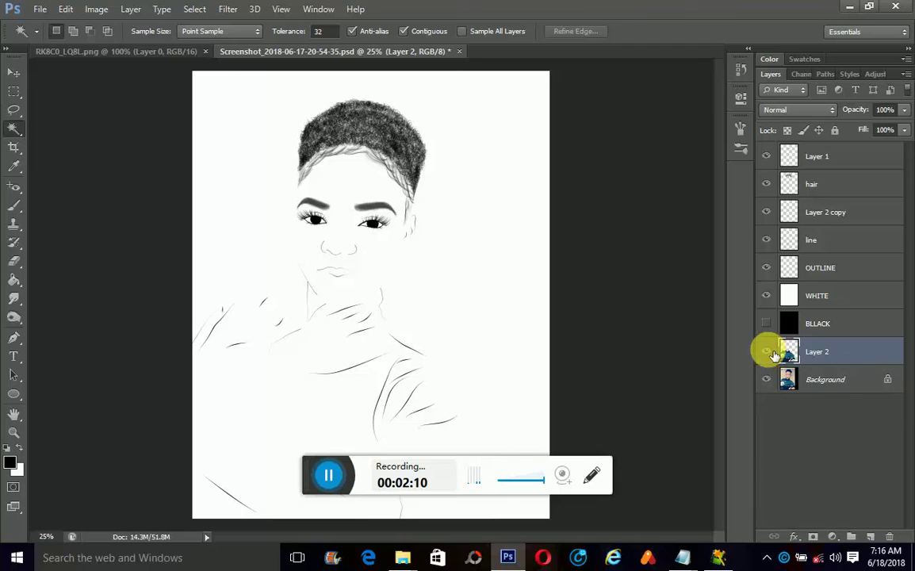
pyautogui.hotkey('ctrl', 'z')
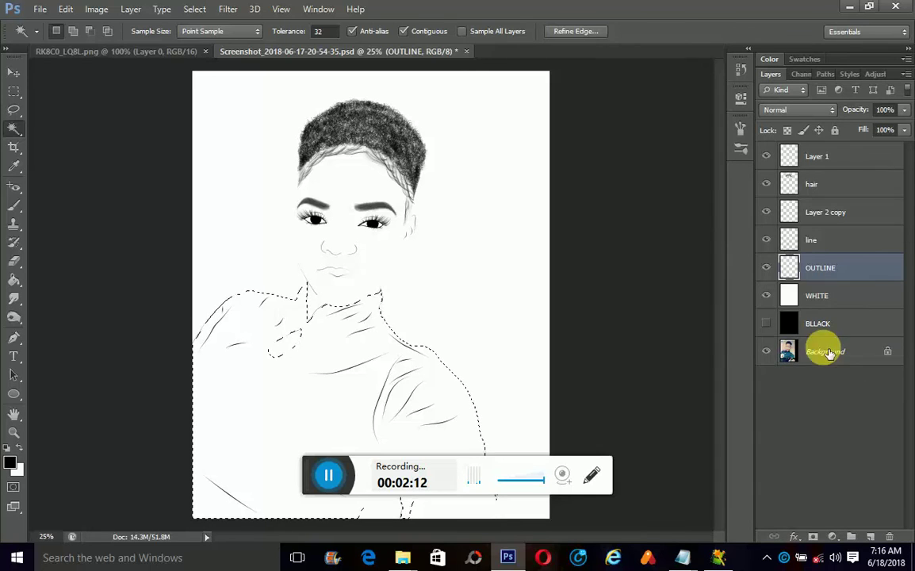
pyautogui.hotkey('ctrl', 'd')
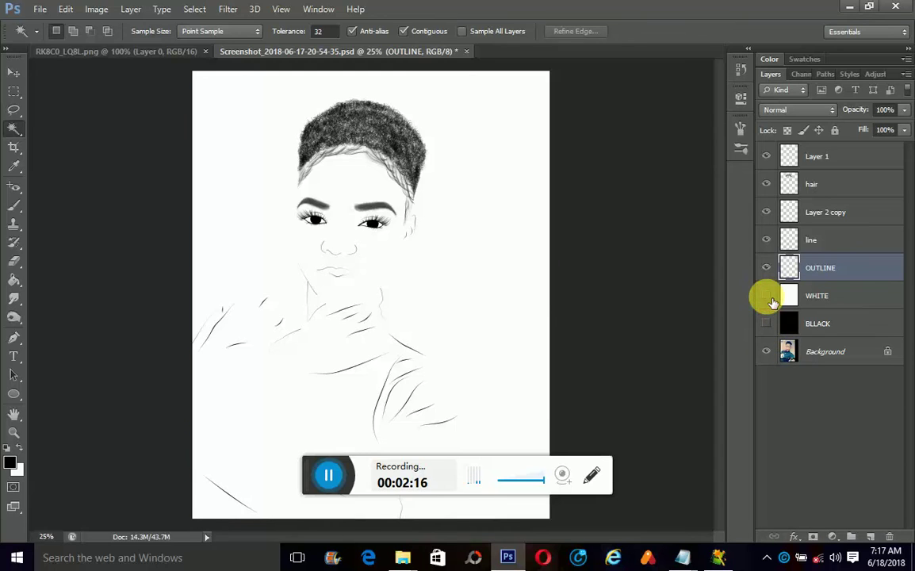
pyautogui.click(766, 295)
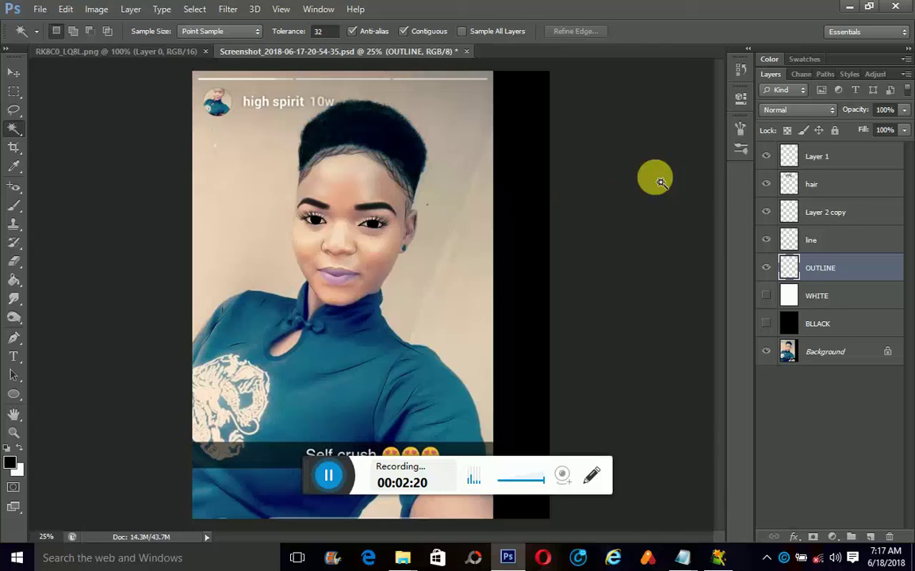
pyautogui.click(13, 432)
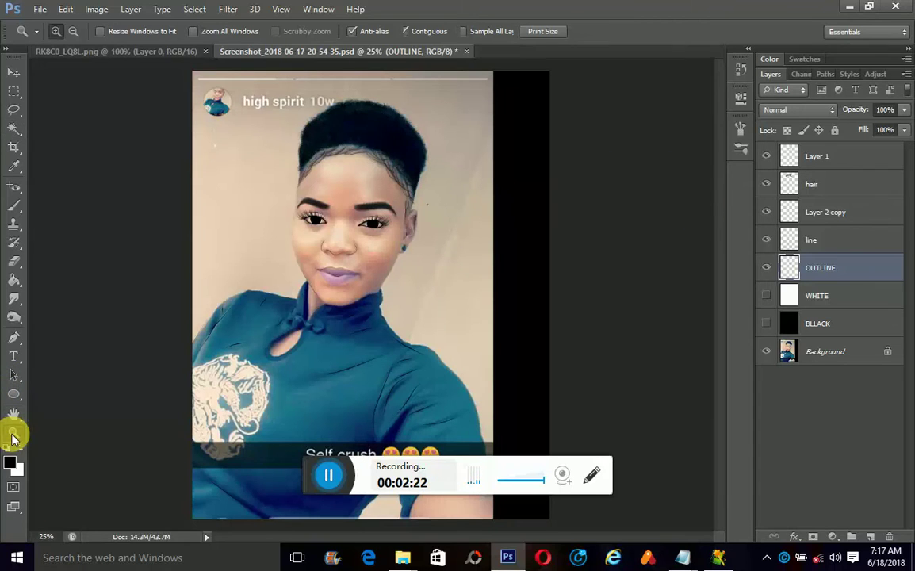
pyautogui.click(300, 349)
pyautogui.scroll(-2, 299, 348)
pyautogui.scroll(-3, 300, 349)
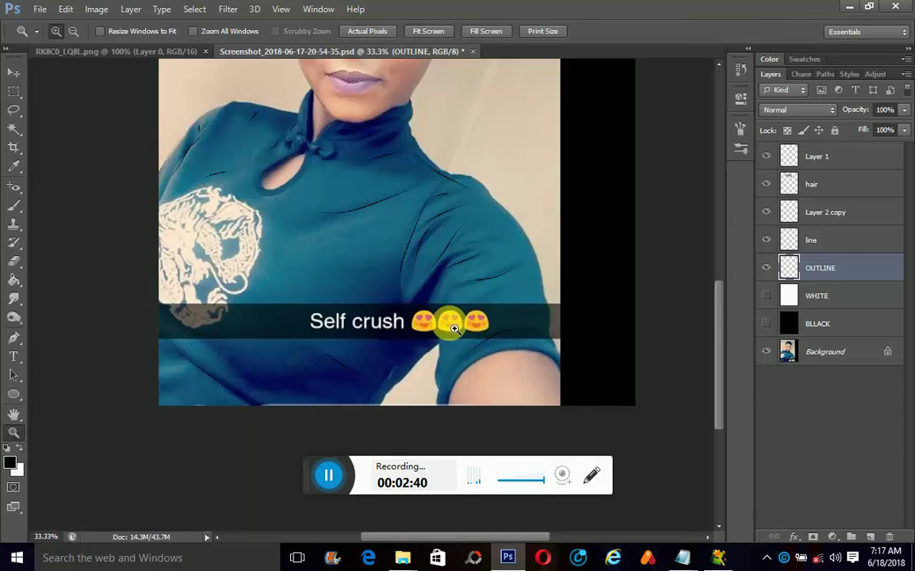
pyautogui.scroll(3, 449, 321)
pyautogui.scroll(3, 445, 320)
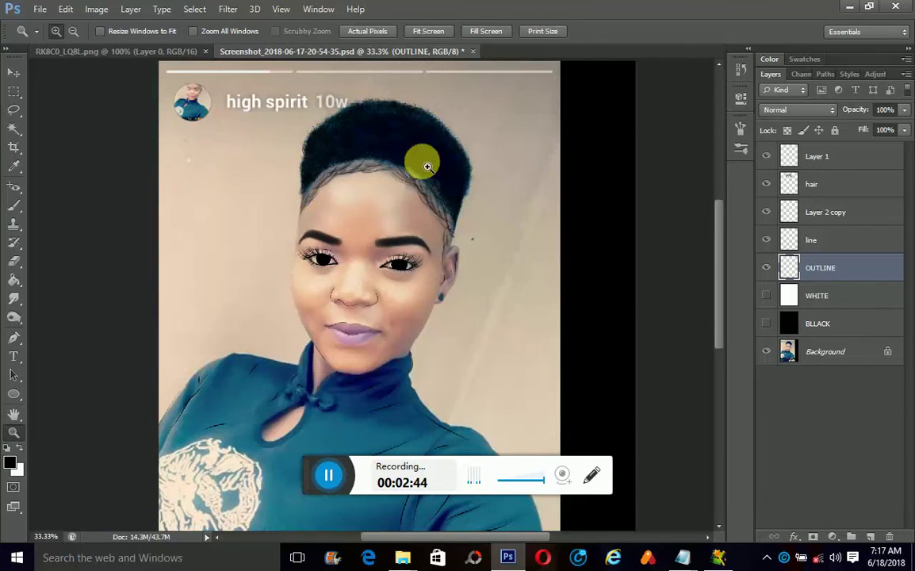
pyautogui.click(388, 287)
pyautogui.scroll(-3, 377, 307)
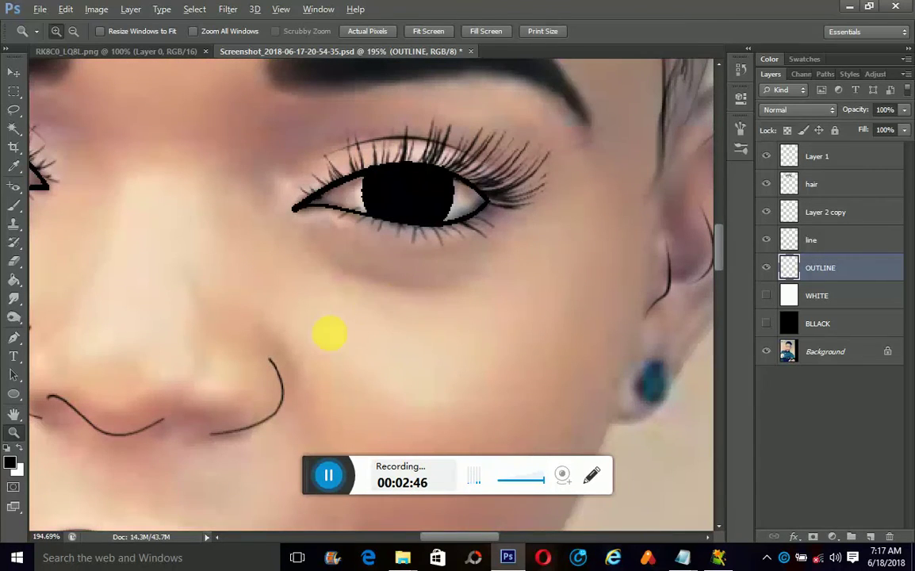
pyautogui.keyDown('alt'); pyautogui.click(330, 333); pyautogui.keyUp('alt')
pyautogui.keyDown('alt'); pyautogui.click(330, 333); pyautogui.keyUp('alt')
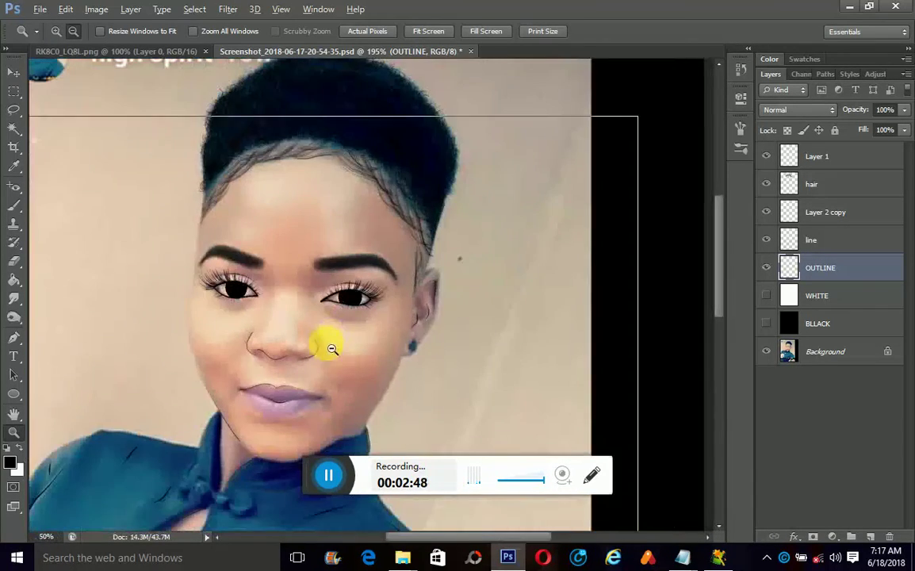
pyautogui.keyDown('alt'); pyautogui.click(325, 354); pyautogui.keyUp('alt')
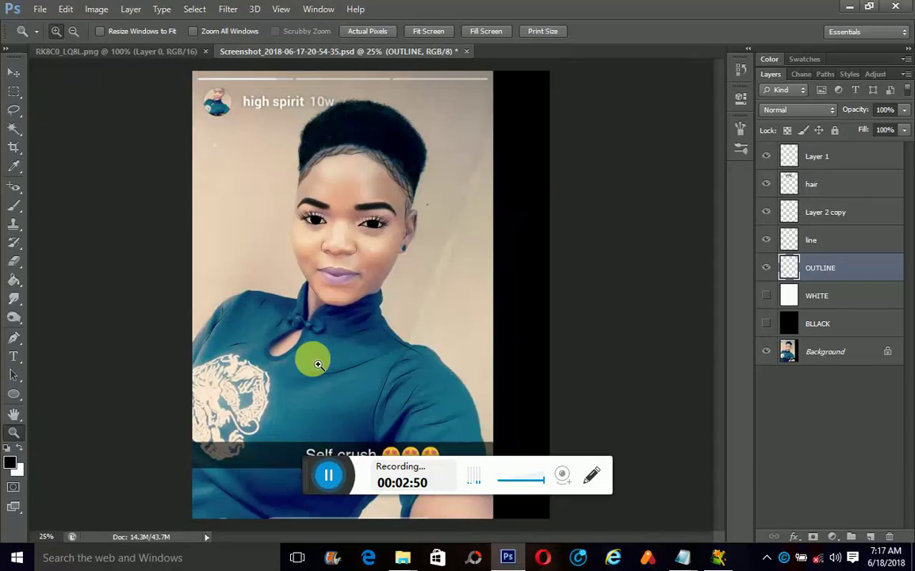
pyautogui.click(306, 361)
pyautogui.moveTo(313, 476)
pyautogui.mouseDown()
pyautogui.moveTo(557, 339)
pyautogui.moveTo(622, 118)
pyautogui.mouseUp()
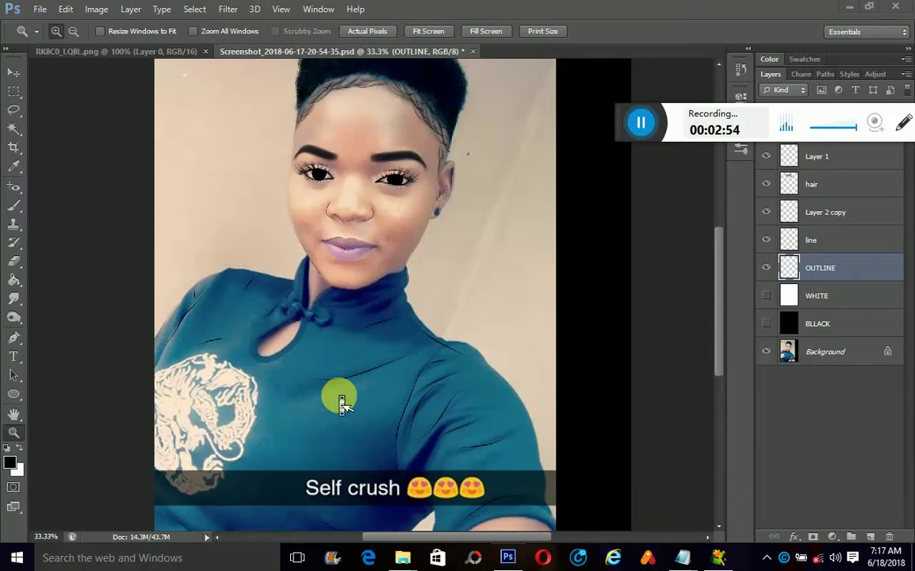
# Pick the Clone Stamp on the Background layer with a brush enlarged to 175
pyautogui.click(14, 224)
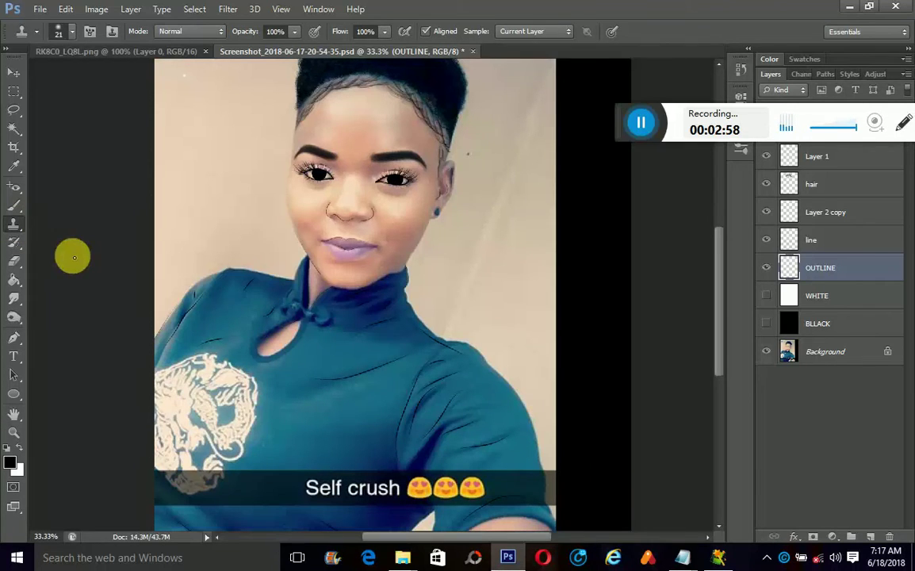
pyautogui.click(848, 358)
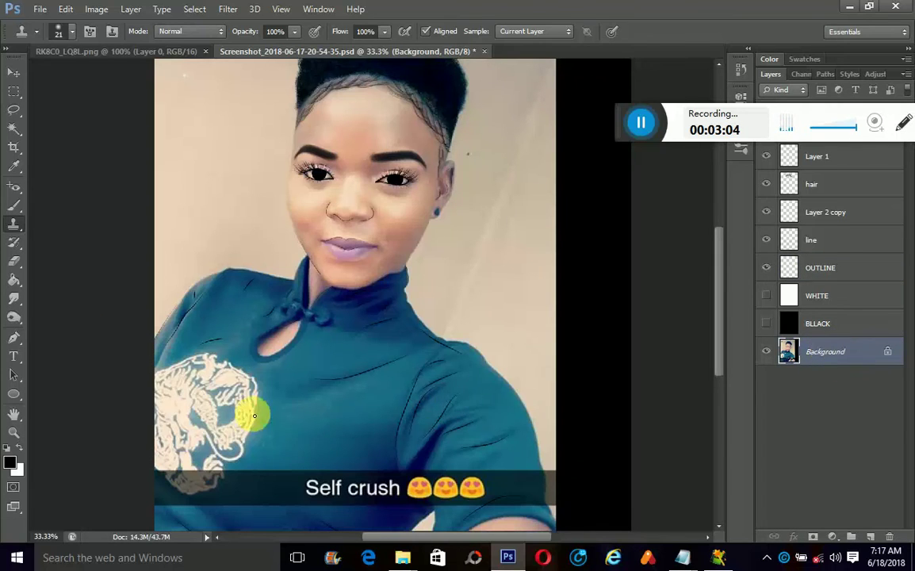
pyautogui.press(']')
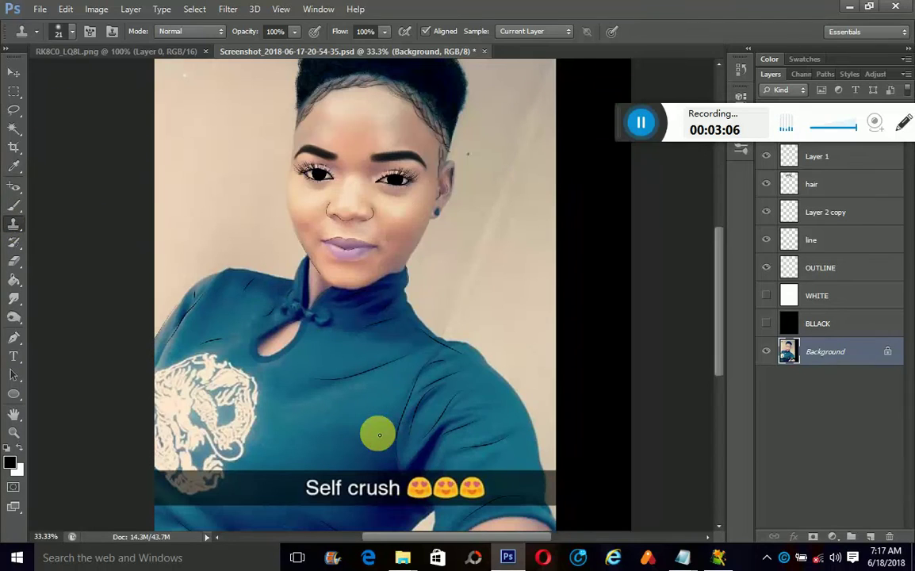
pyautogui.press(']')
pyautogui.press(']')
pyautogui.press(']')
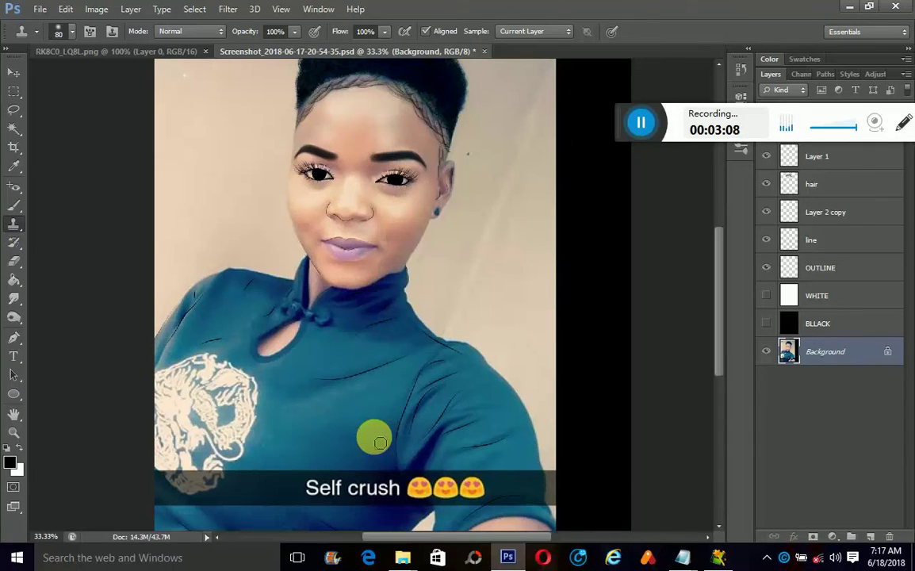
pyautogui.press(']')
pyautogui.press(']')
pyautogui.press(']')
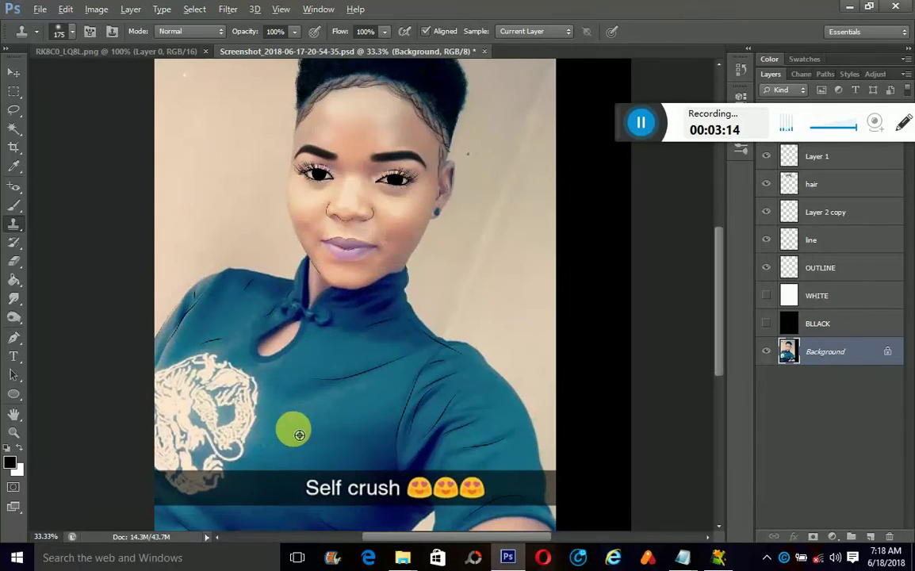
# Sample plain teal shirt fabric and paint out the caption's opening 'S'
pyautogui.keyDown('alt'); pyautogui.click(291, 448); pyautogui.keyUp('alt')
pyautogui.moveTo(292, 445); pyautogui.dragTo(281, 454)
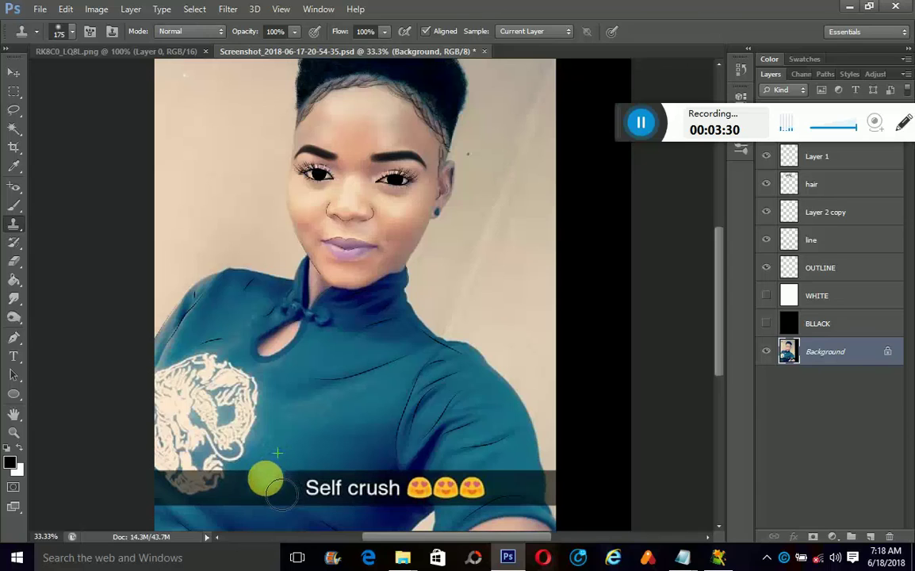
pyautogui.moveTo(281, 493)
pyautogui.mouseDown()
pyautogui.moveTo(300, 491)
pyautogui.moveTo(271, 479)
pyautogui.moveTo(298, 509)
pyautogui.moveTo(329, 470)
pyautogui.moveTo(330, 486)
pyautogui.moveTo(300, 504)
pyautogui.moveTo(321, 513)
pyautogui.mouseUp()
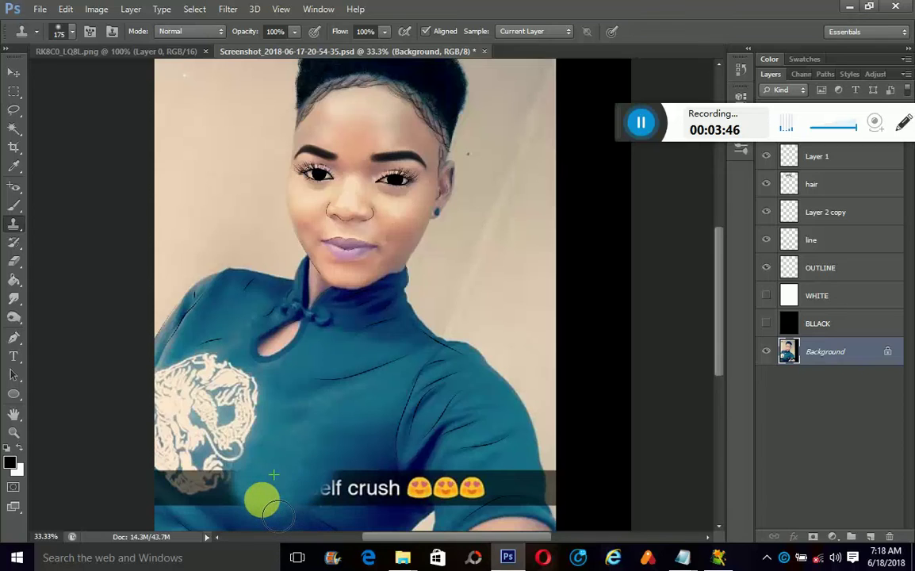
# Clone teal shirt texture over the caption words and the first heart-eye emoji
pyautogui.scroll(-4, 337, 474)
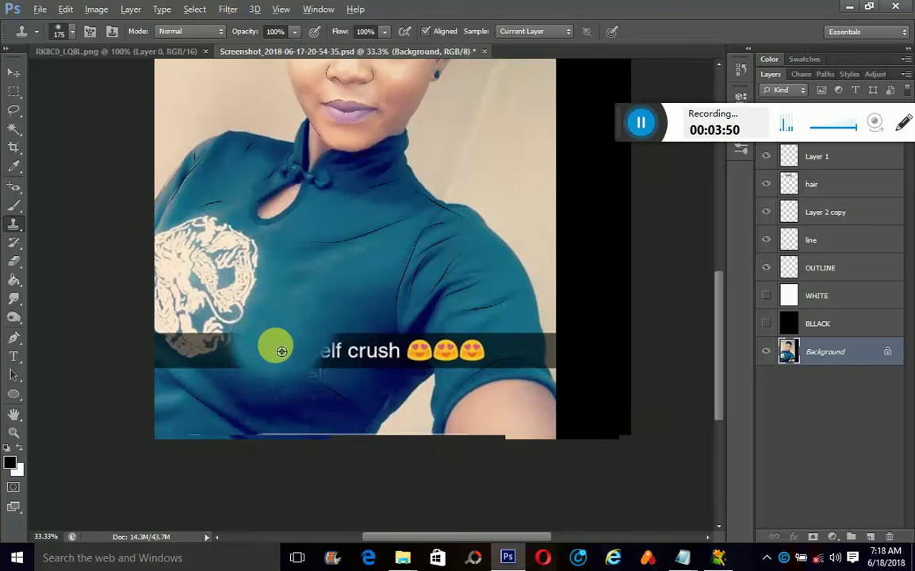
pyautogui.moveTo(281, 351)
pyautogui.mouseDown()
pyautogui.moveTo(333, 354)
pyautogui.moveTo(333, 364)
pyautogui.moveTo(332, 349)
pyautogui.moveTo(318, 373)
pyautogui.moveTo(339, 402)
pyautogui.moveTo(388, 404)
pyautogui.moveTo(365, 386)
pyautogui.moveTo(373, 390)
pyautogui.moveTo(309, 377)
pyautogui.moveTo(341, 369)
pyautogui.moveTo(329, 369)
pyautogui.moveTo(306, 316)
pyautogui.moveTo(300, 320)
pyautogui.moveTo(363, 321)
pyautogui.moveTo(317, 342)
pyautogui.moveTo(325, 361)
pyautogui.moveTo(326, 345)
pyautogui.moveTo(351, 349)
pyautogui.moveTo(323, 358)
pyautogui.moveTo(316, 337)
pyautogui.moveTo(295, 366)
pyautogui.moveTo(283, 357)
pyautogui.moveTo(314, 383)
pyautogui.moveTo(298, 369)
pyautogui.moveTo(344, 376)
pyautogui.moveTo(359, 343)
pyautogui.moveTo(355, 364)
pyautogui.moveTo(372, 350)
pyautogui.moveTo(367, 326)
pyautogui.moveTo(363, 343)
pyautogui.moveTo(372, 332)
pyautogui.moveTo(377, 365)
pyautogui.moveTo(376, 349)
pyautogui.moveTo(369, 355)
pyautogui.moveTo(383, 341)
pyautogui.moveTo(362, 370)
pyautogui.moveTo(337, 322)
pyautogui.moveTo(326, 352)
pyautogui.moveTo(389, 347)
pyautogui.moveTo(379, 367)
pyautogui.moveTo(359, 367)
pyautogui.moveTo(382, 361)
pyautogui.moveTo(430, 321)
pyautogui.moveTo(410, 344)
pyautogui.moveTo(416, 326)
pyautogui.moveTo(410, 341)
pyautogui.moveTo(424, 338)
pyautogui.moveTo(421, 327)
pyautogui.moveTo(430, 346)
pyautogui.mouseUp()
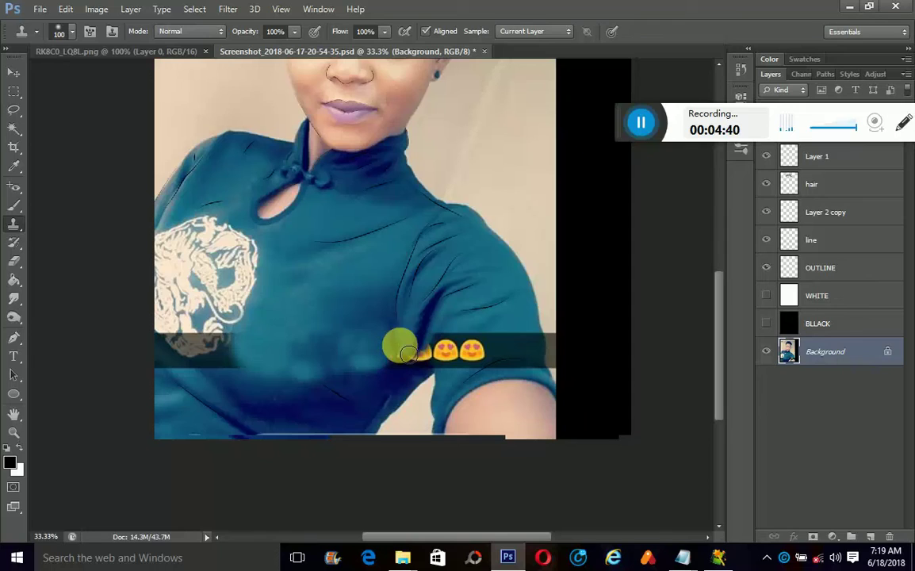
pyautogui.moveTo(404, 343)
pyautogui.mouseDown()
pyautogui.moveTo(380, 323)
pyautogui.moveTo(400, 334)
pyautogui.mouseUp()
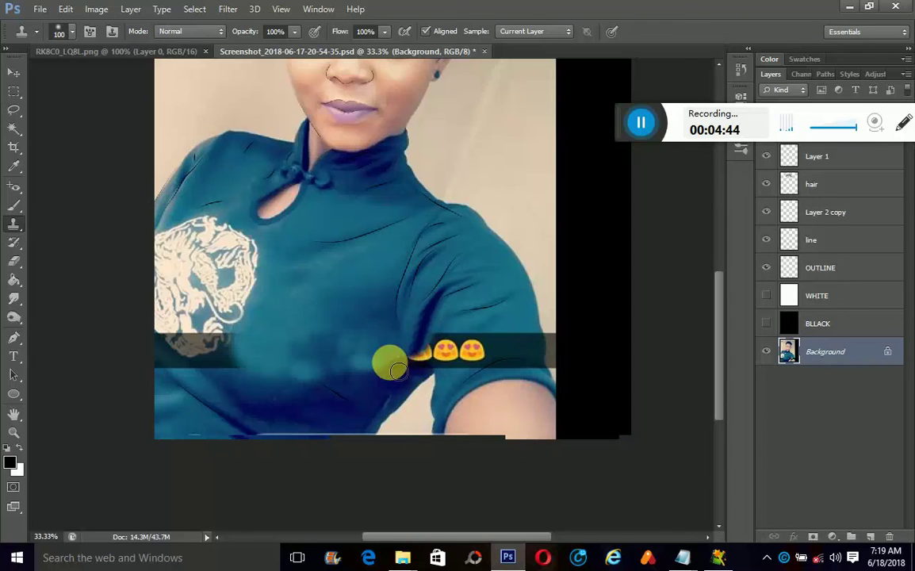
pyautogui.moveTo(398, 370)
pyautogui.mouseDown()
pyautogui.moveTo(436, 358)
pyautogui.moveTo(427, 359)
pyautogui.moveTo(440, 347)
pyautogui.moveTo(434, 333)
pyautogui.moveTo(422, 349)
pyautogui.moveTo(429, 343)
pyautogui.moveTo(425, 363)
pyautogui.moveTo(433, 328)
pyautogui.moveTo(451, 347)
pyautogui.mouseUp()
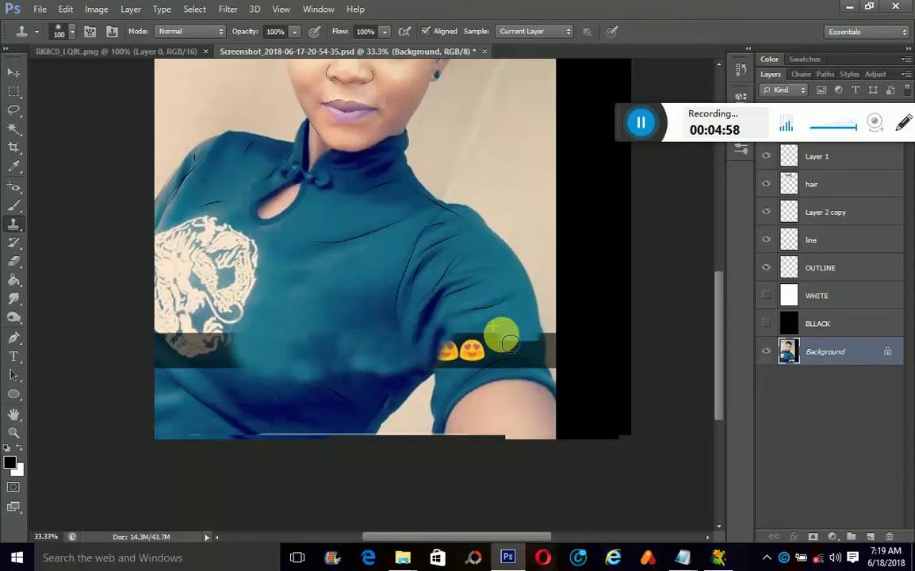
# Resample the shirt and clone over the last heart-eye emojis and dark band traces
pyautogui.moveTo(506, 340); pyautogui.dragTo(458, 344)
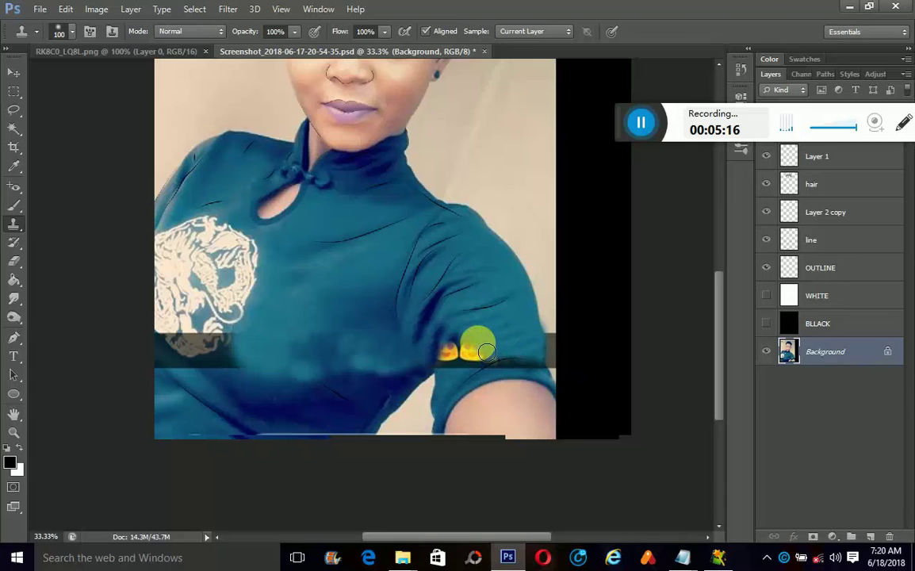
pyautogui.moveTo(487, 351)
pyautogui.mouseDown()
pyautogui.moveTo(508, 356)
pyautogui.moveTo(492, 358)
pyautogui.mouseUp()
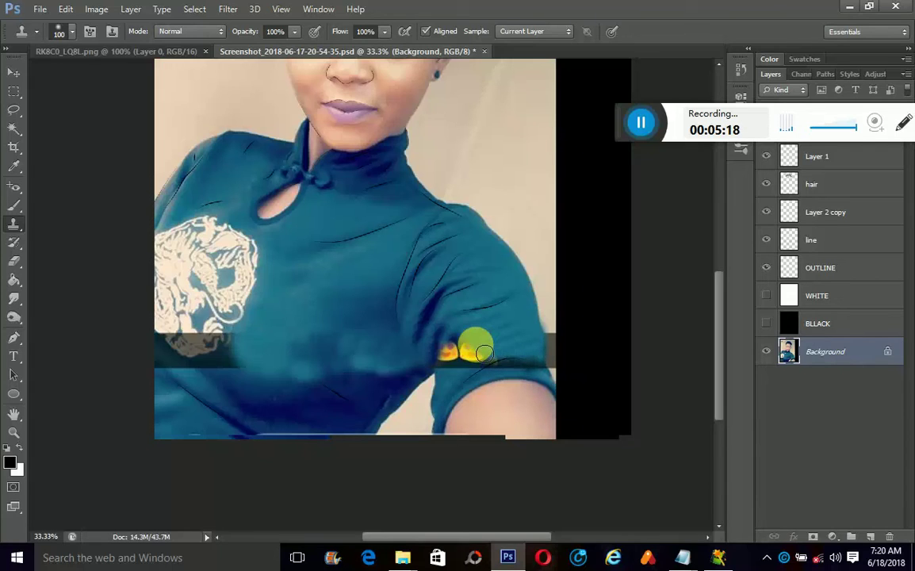
pyautogui.keyDown('alt'); pyautogui.click(478, 348); pyautogui.keyUp('alt')
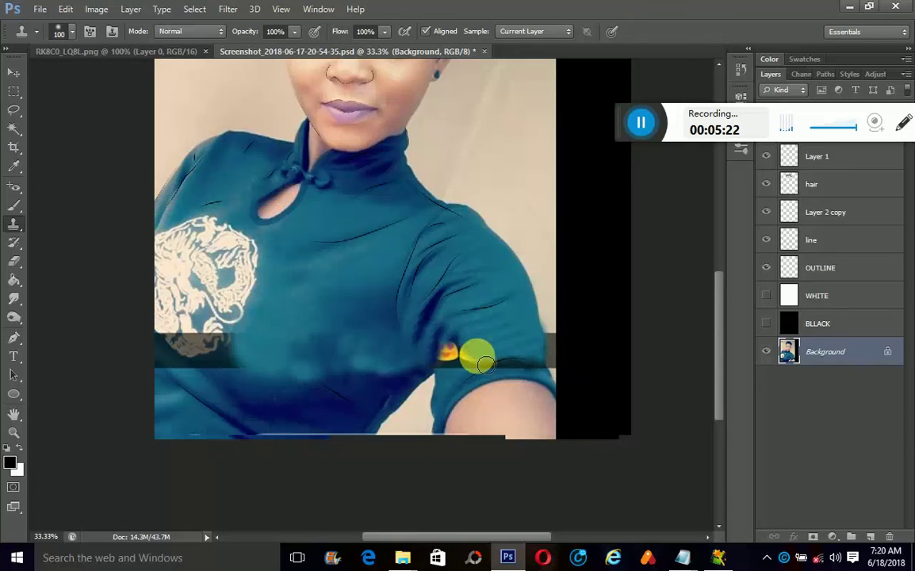
pyautogui.moveTo(486, 364)
pyautogui.mouseDown()
pyautogui.moveTo(465, 373)
pyautogui.moveTo(458, 392)
pyautogui.moveTo(476, 374)
pyautogui.mouseUp()
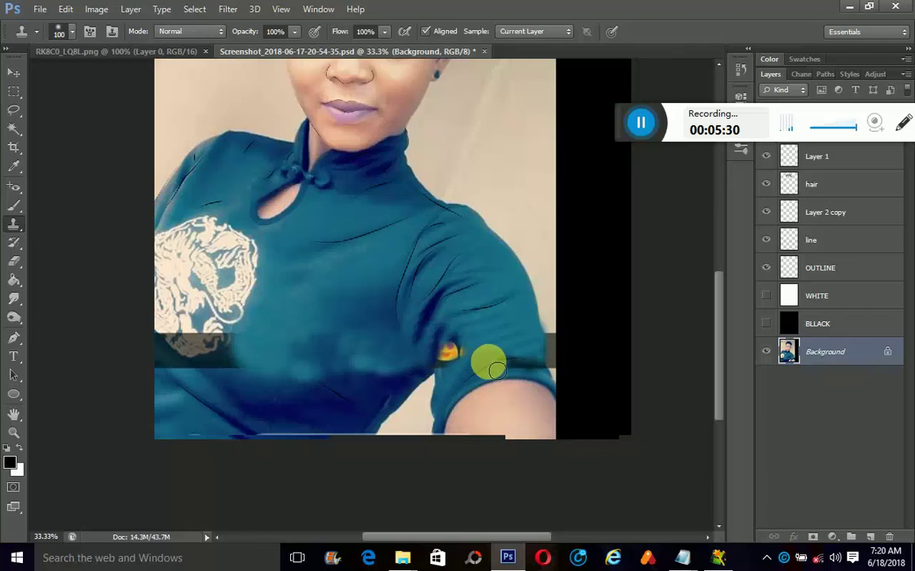
pyautogui.moveTo(509, 372); pyautogui.dragTo(508, 370)
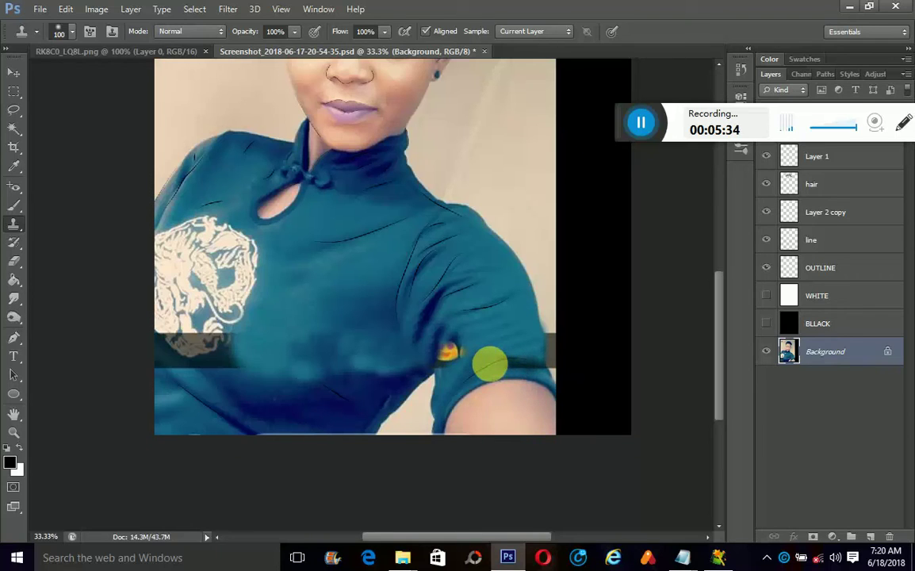
pyautogui.moveTo(490, 364); pyautogui.dragTo(497, 358)
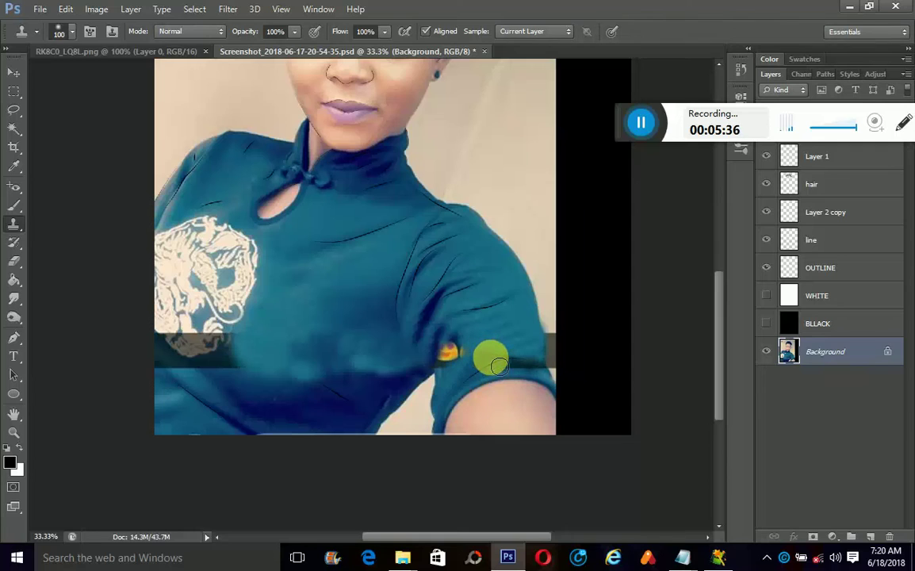
pyautogui.moveTo(517, 370)
pyautogui.mouseDown()
pyautogui.moveTo(547, 373)
pyautogui.moveTo(519, 369)
pyautogui.moveTo(484, 387)
pyautogui.moveTo(442, 367)
pyautogui.moveTo(486, 348)
pyautogui.moveTo(511, 306)
pyautogui.moveTo(509, 289)
pyautogui.moveTo(497, 296)
pyautogui.moveTo(501, 316)
pyautogui.moveTo(489, 333)
pyautogui.moveTo(501, 335)
pyautogui.moveTo(504, 316)
pyautogui.moveTo(492, 323)
pyautogui.moveTo(499, 345)
pyautogui.moveTo(510, 340)
pyautogui.moveTo(533, 353)
pyautogui.moveTo(477, 356)
pyautogui.moveTo(498, 337)
pyautogui.moveTo(470, 343)
pyautogui.moveTo(454, 361)
pyautogui.moveTo(460, 346)
pyautogui.moveTo(444, 369)
pyautogui.moveTo(433, 359)
pyautogui.moveTo(422, 375)
pyautogui.moveTo(529, 329)
pyautogui.moveTo(233, 394)
pyautogui.moveTo(295, 330)
pyautogui.moveTo(194, 333)
pyautogui.moveTo(235, 323)
pyautogui.moveTo(220, 338)
pyautogui.moveTo(272, 380)
pyautogui.moveTo(270, 399)
pyautogui.moveTo(230, 363)
pyautogui.moveTo(238, 352)
pyautogui.moveTo(228, 370)
pyautogui.moveTo(256, 388)
pyautogui.moveTo(248, 368)
pyautogui.moveTo(191, 376)
pyautogui.moveTo(156, 356)
pyautogui.moveTo(155, 346)
pyautogui.moveTo(169, 366)
pyautogui.moveTo(220, 386)
pyautogui.moveTo(164, 348)
pyautogui.moveTo(250, 351)
pyautogui.moveTo(245, 362)
pyautogui.mouseUp()
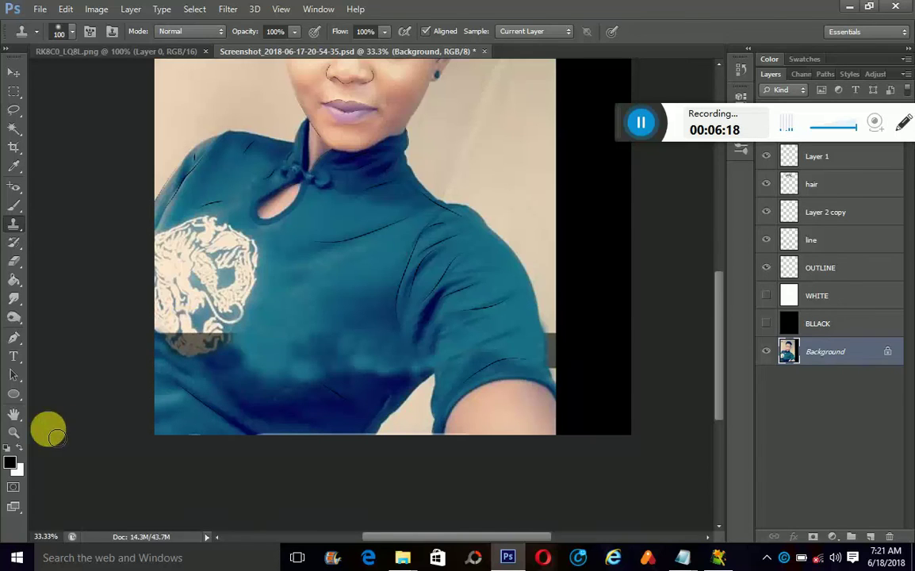
# Zoom in and clone cream texture with a smaller brush into the dragon print's lower gaps
pyautogui.click(14, 432)
pyautogui.click(194, 333)
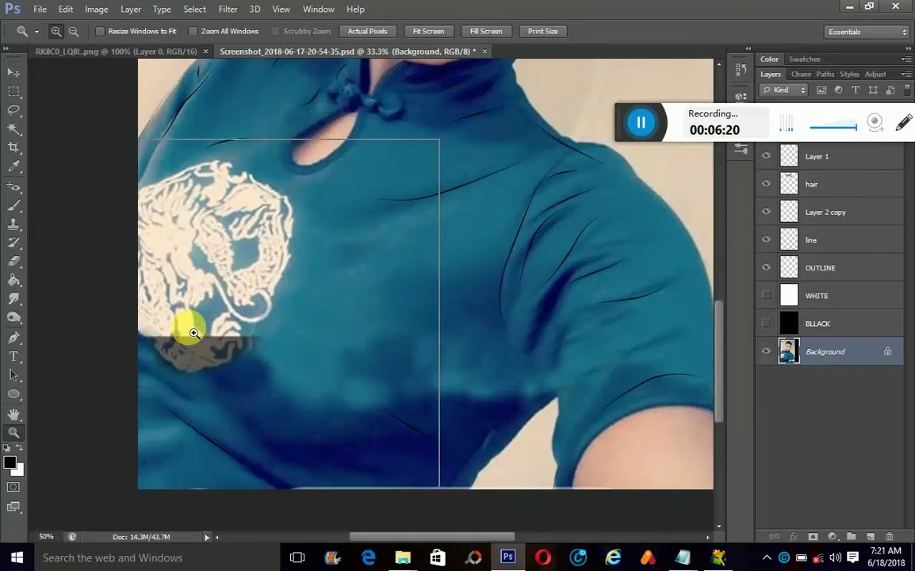
pyautogui.click(13, 224)
pyautogui.press('[')
pyautogui.press('[')
pyautogui.press('[')
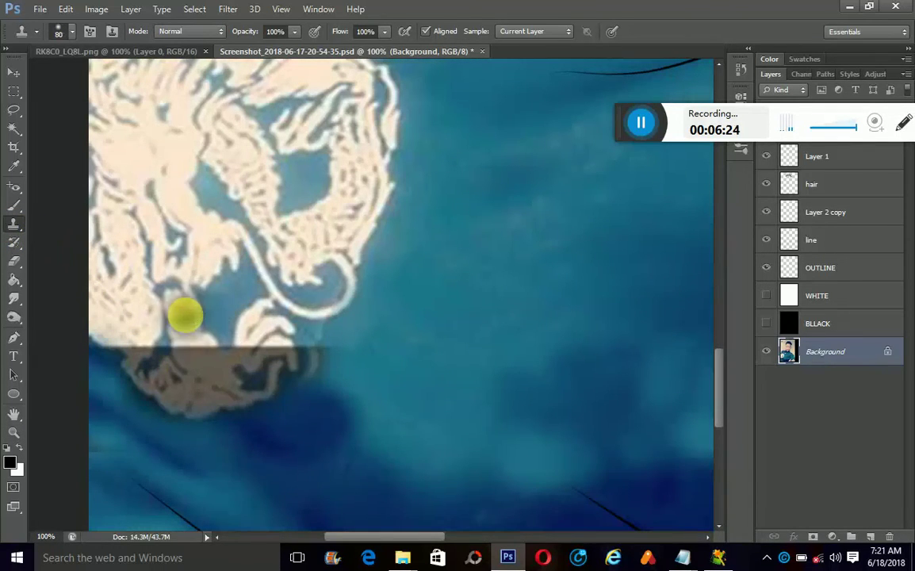
pyautogui.moveTo(185, 316)
pyautogui.mouseDown()
pyautogui.moveTo(197, 330)
pyautogui.moveTo(192, 363)
pyautogui.moveTo(219, 366)
pyautogui.moveTo(192, 377)
pyautogui.moveTo(148, 350)
pyautogui.moveTo(143, 367)
pyautogui.moveTo(156, 357)
pyautogui.moveTo(143, 369)
pyautogui.moveTo(261, 345)
pyautogui.moveTo(226, 361)
pyautogui.moveTo(300, 363)
pyautogui.mouseUp()
pyautogui.click(251, 407)
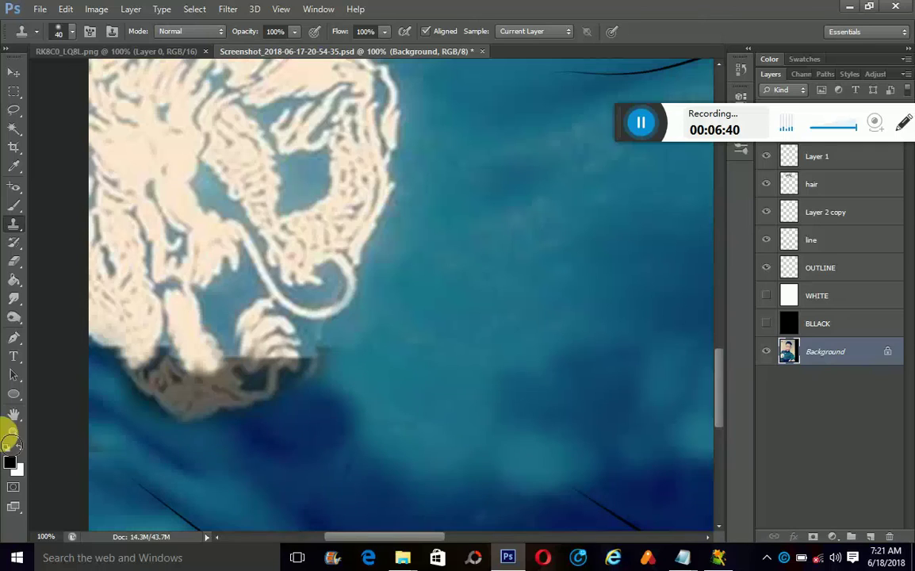
pyautogui.click(13, 433)
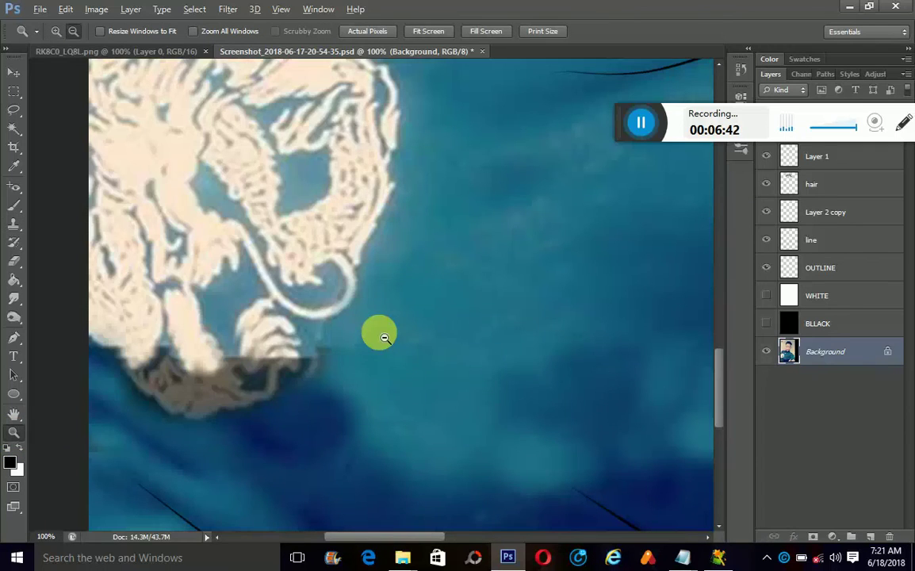
# Zoom out to the whole photo and magic-wand select the teal shirt
pyautogui.keyDown('alt'); pyautogui.click(385, 337); pyautogui.keyUp('alt')
pyautogui.keyDown('alt'); pyautogui.click(382, 331); pyautogui.keyUp('alt')
pyautogui.keyDown('alt'); pyautogui.click(456, 333); pyautogui.keyUp('alt')
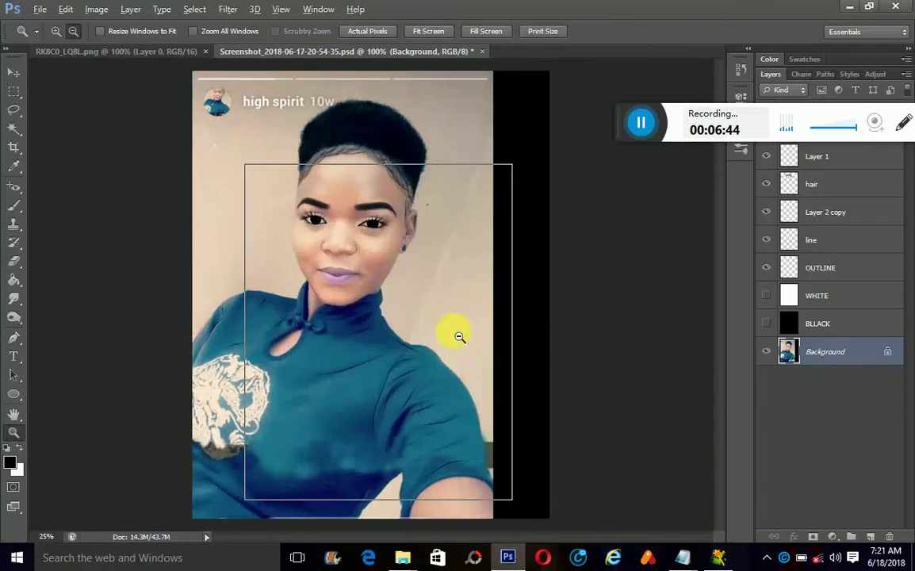
pyautogui.click(358, 334)
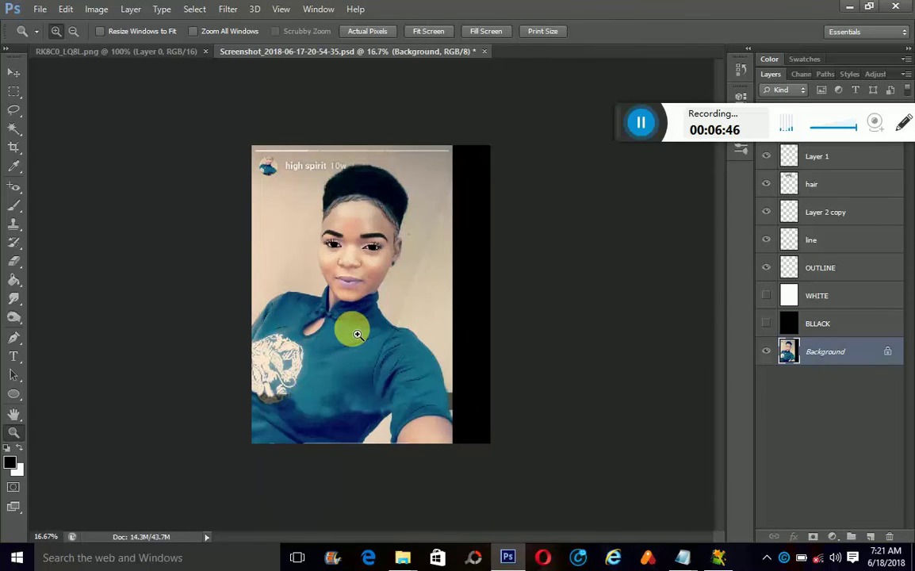
pyautogui.click(11, 130)
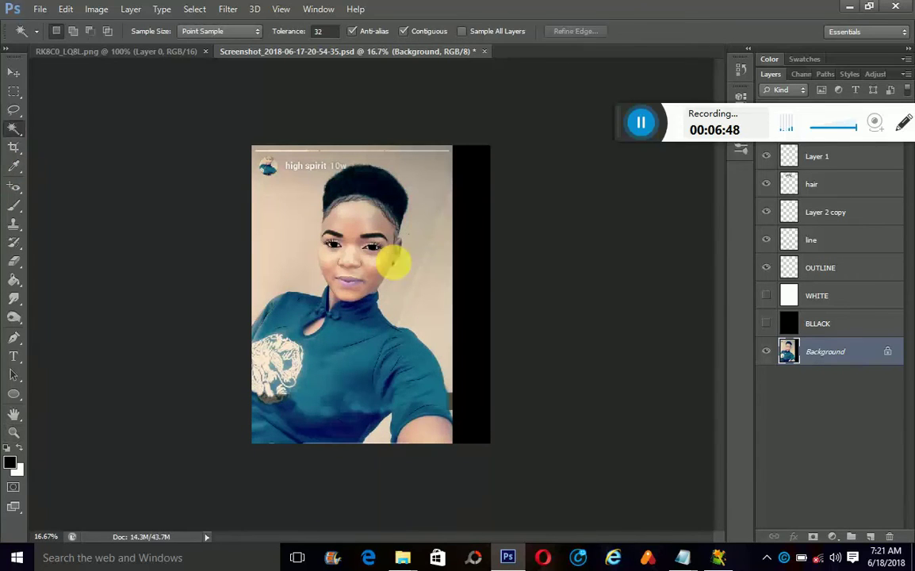
pyautogui.click(845, 268)
pyautogui.click(321, 360)
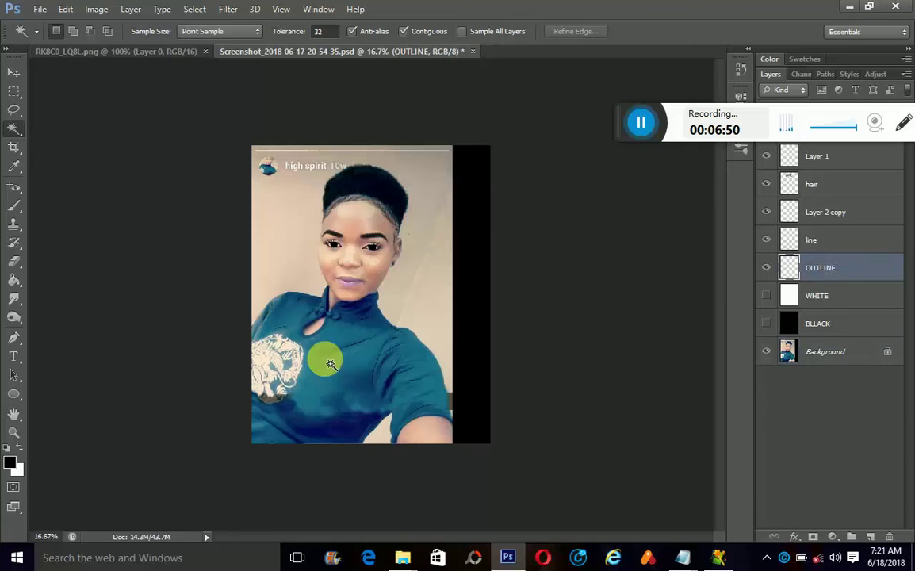
# Copy the shirt from Background to Layer 2, show WHITE, and move Layer 2 above it
pyautogui.click(834, 362)
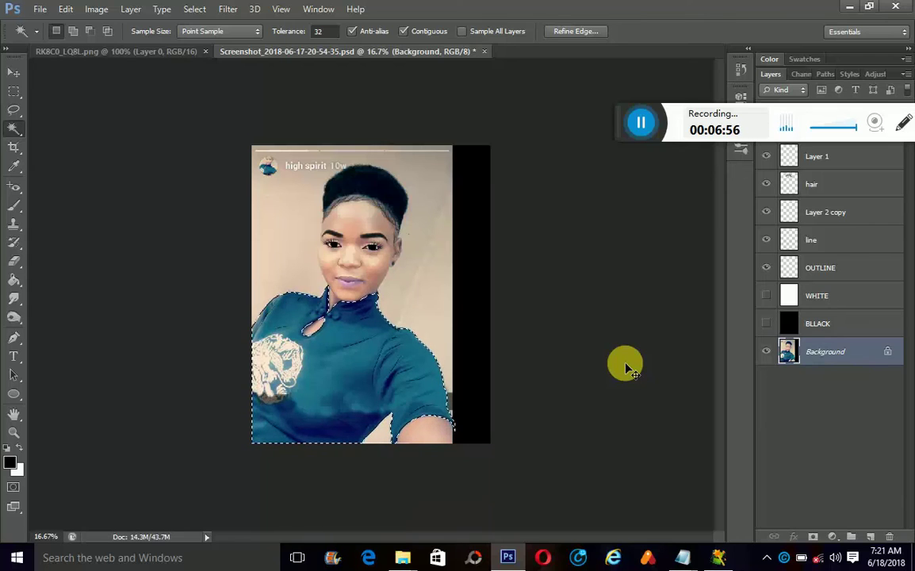
pyautogui.hotkey('ctrl', 'j')
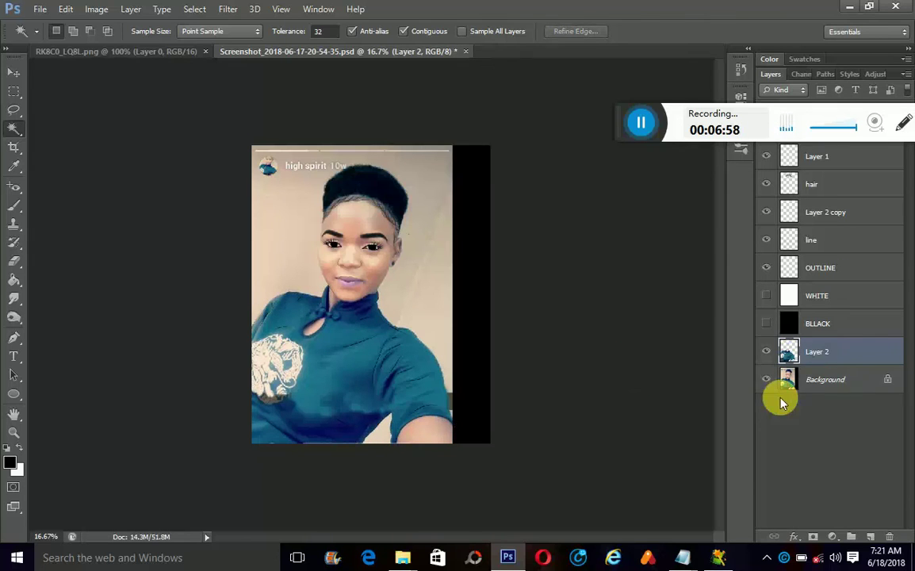
pyautogui.click(769, 296)
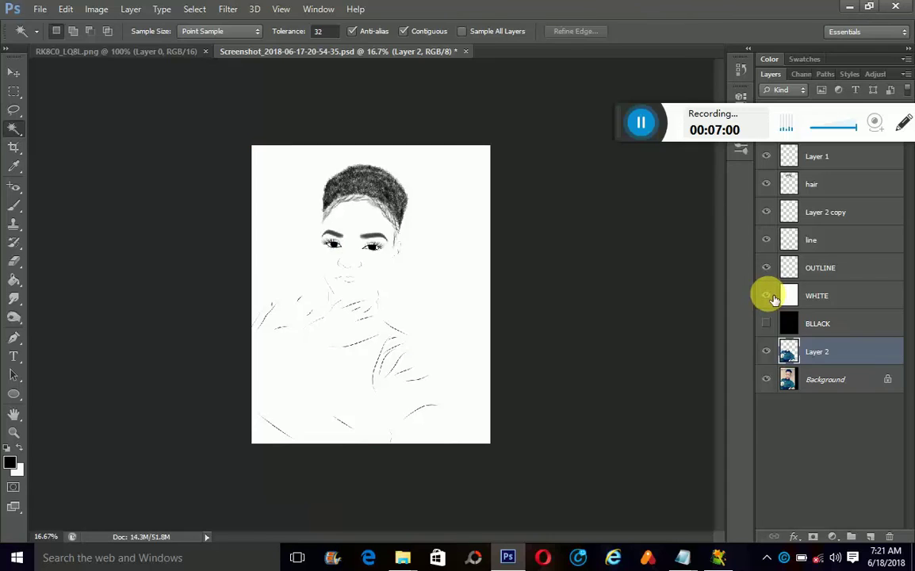
pyautogui.moveTo(808, 351); pyautogui.dragTo(809, 286)
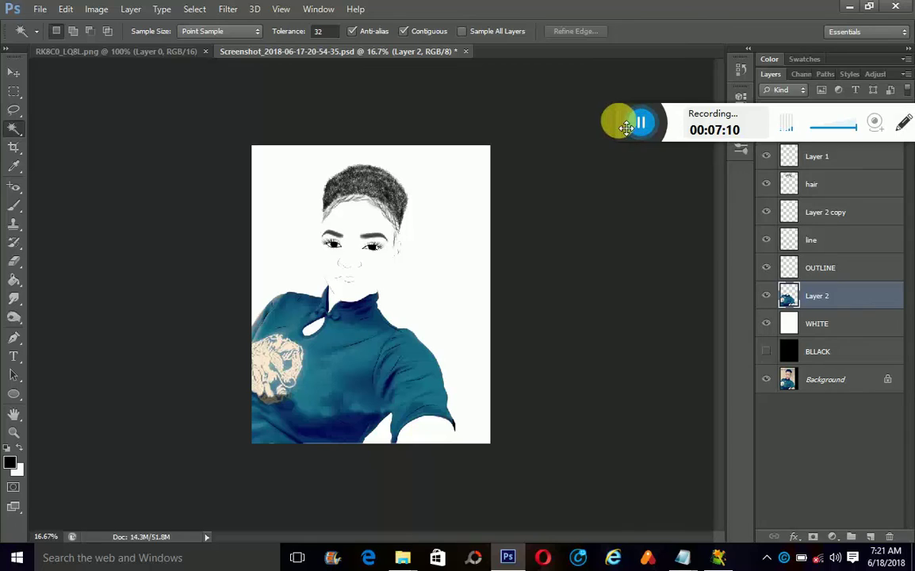
pyautogui.moveTo(626, 126); pyautogui.dragTo(365, 97)
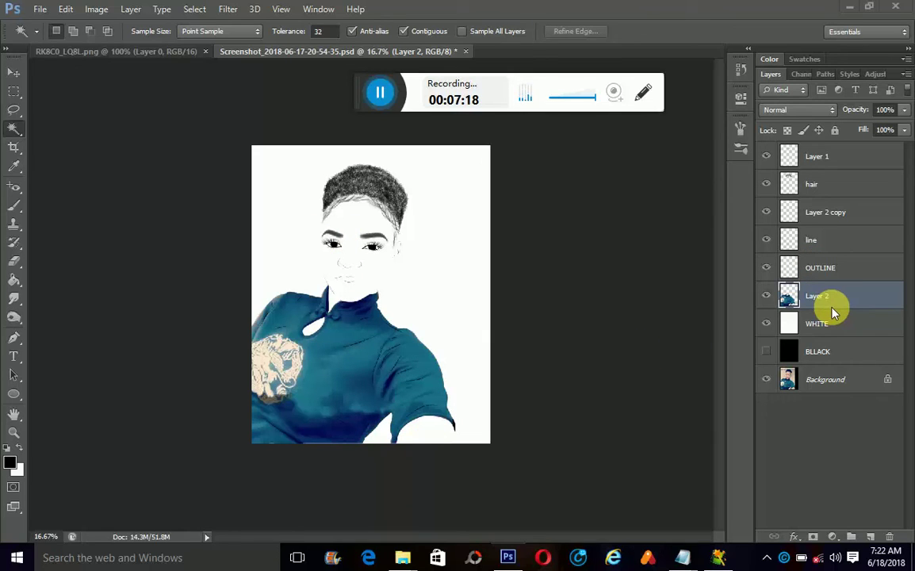
# Create a new empty layer above Layer 2 and name it 'skin'
pyautogui.click(875, 539)
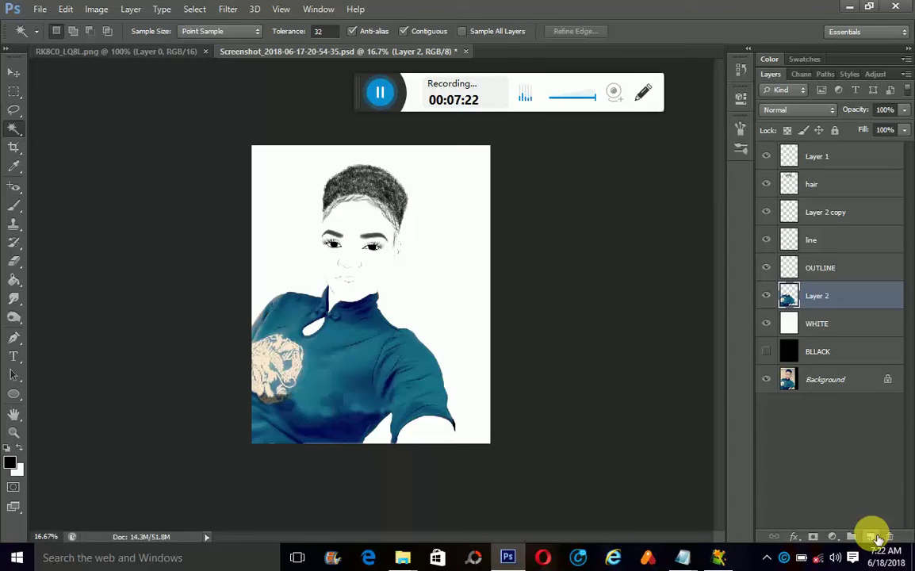
pyautogui.click(872, 537)
pyautogui.write('Layeskin')
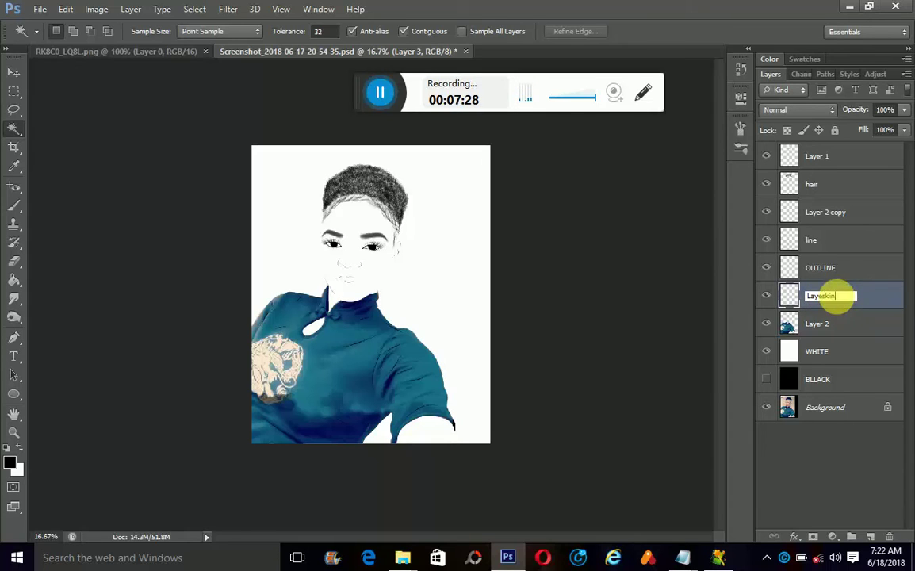
pyautogui.press('Return')
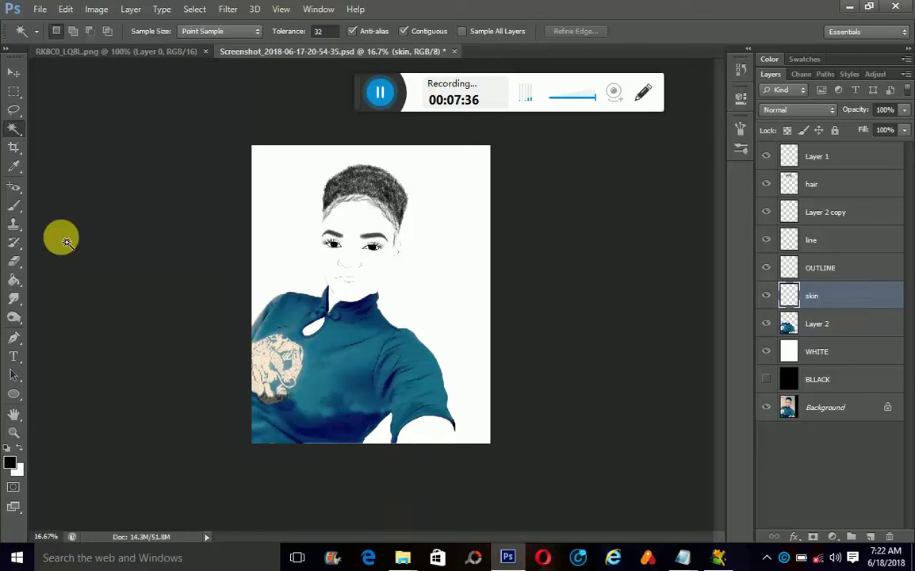
# Eyedrop the #AA724B swatch from RK8C0_LQ8L.png, then return to the Screenshot psd portrait
pyautogui.click(124, 53)
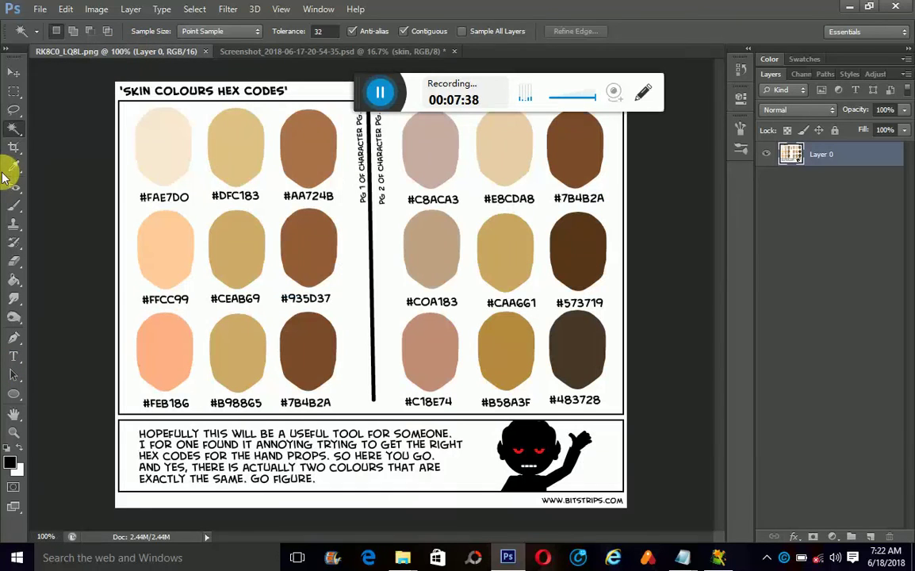
pyautogui.click(13, 166)
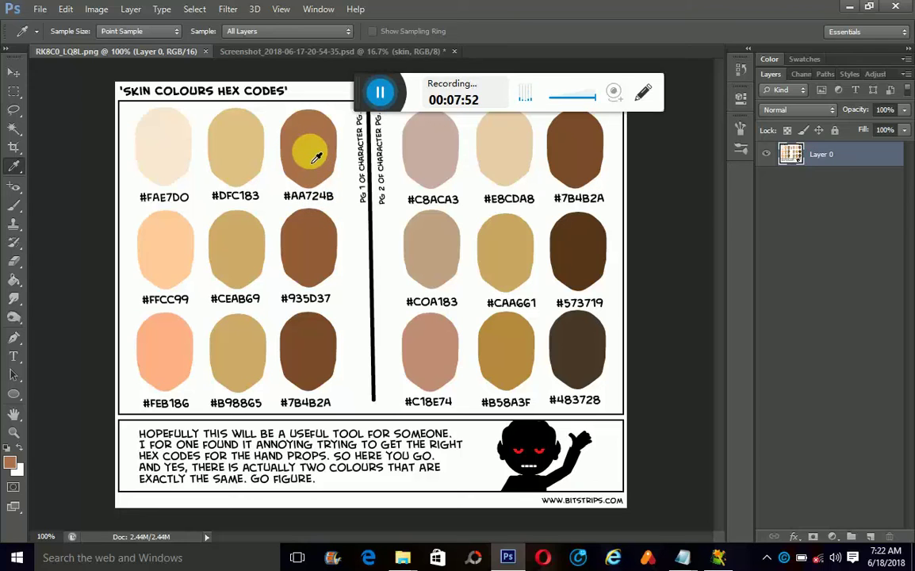
pyautogui.click(289, 50)
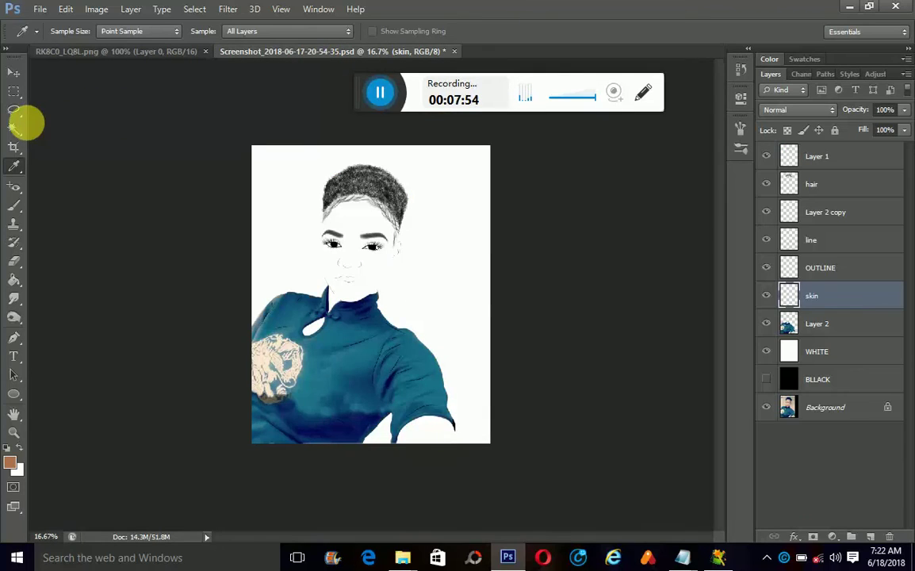
pyautogui.click(12, 132)
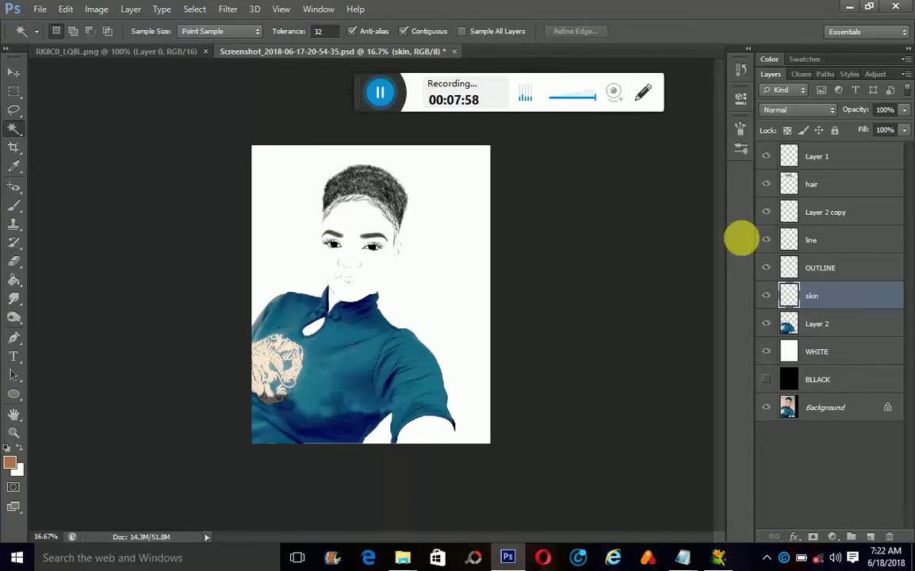
# On the OUTLINE layer, magic-wand select the white background around the figure
pyautogui.click(829, 268)
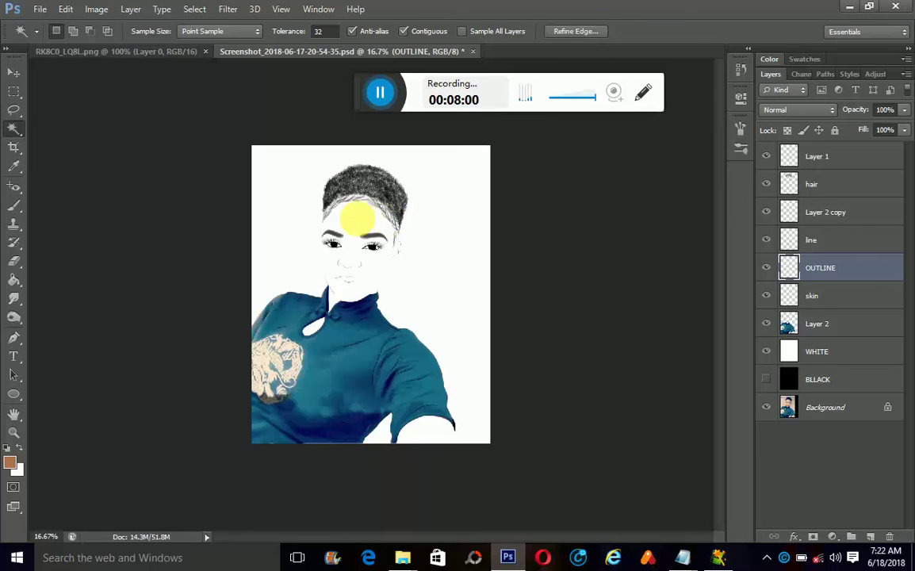
pyautogui.click(357, 218)
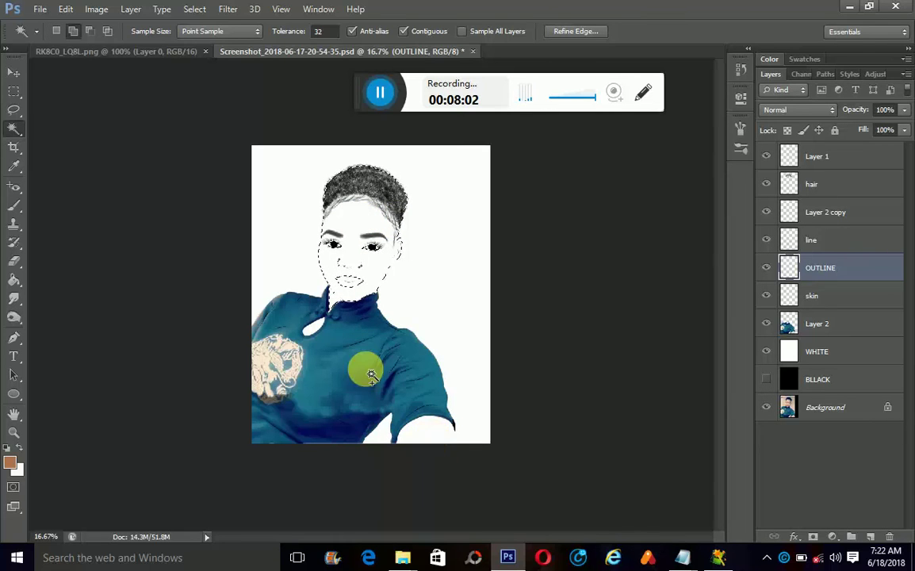
pyautogui.click(312, 326)
pyautogui.click(353, 261)
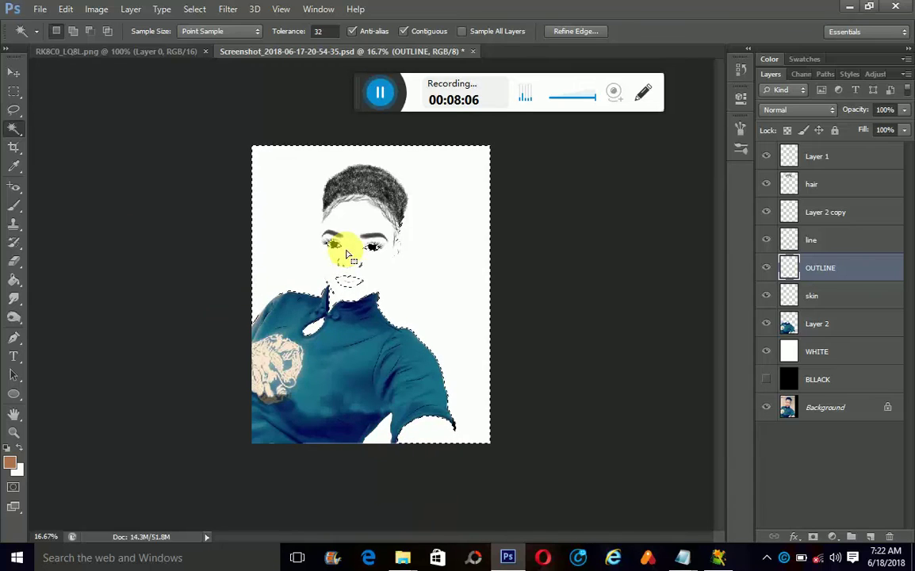
pyautogui.click(361, 231)
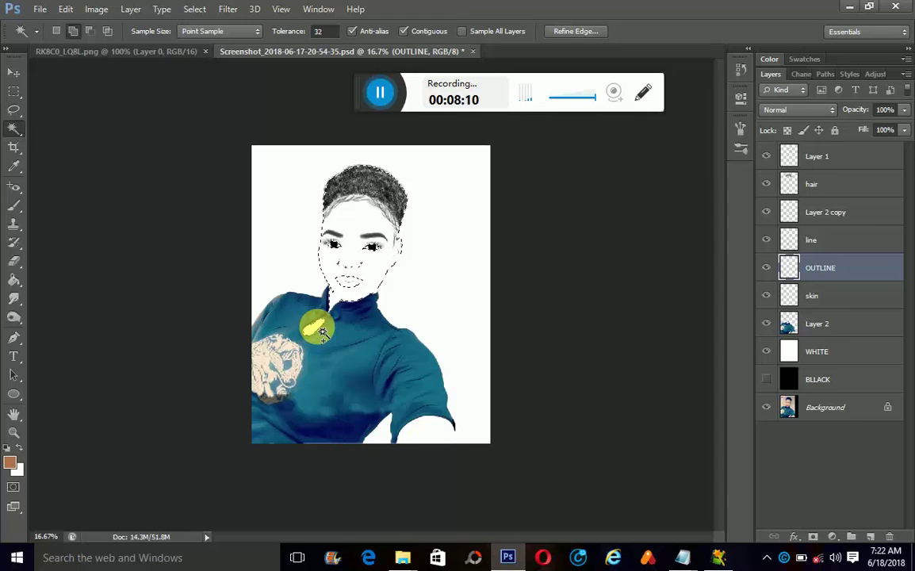
pyautogui.click(441, 438)
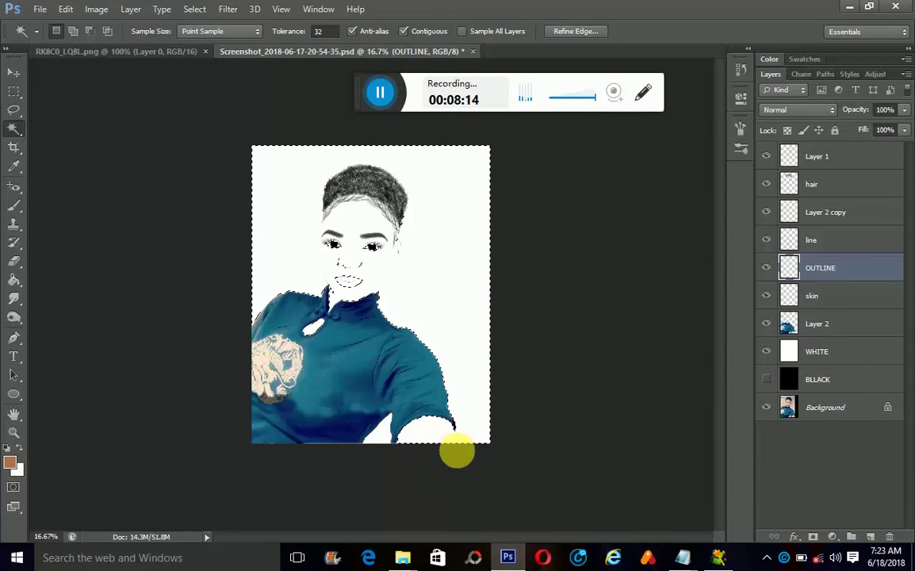
pyautogui.click(14, 432)
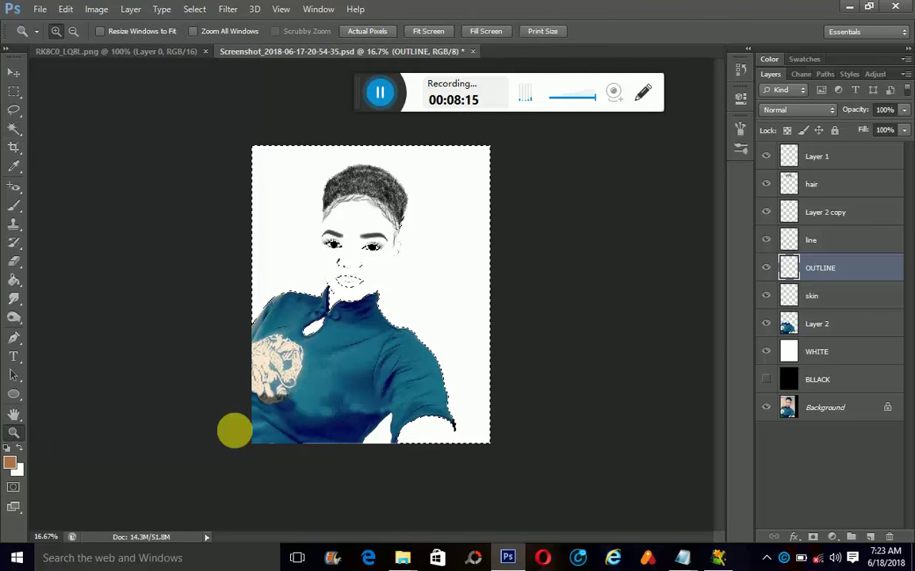
# Zoom in on the lower-right shirt tail, deselect, and choose the Pencil tool
pyautogui.click(425, 449)
pyautogui.click(515, 451)
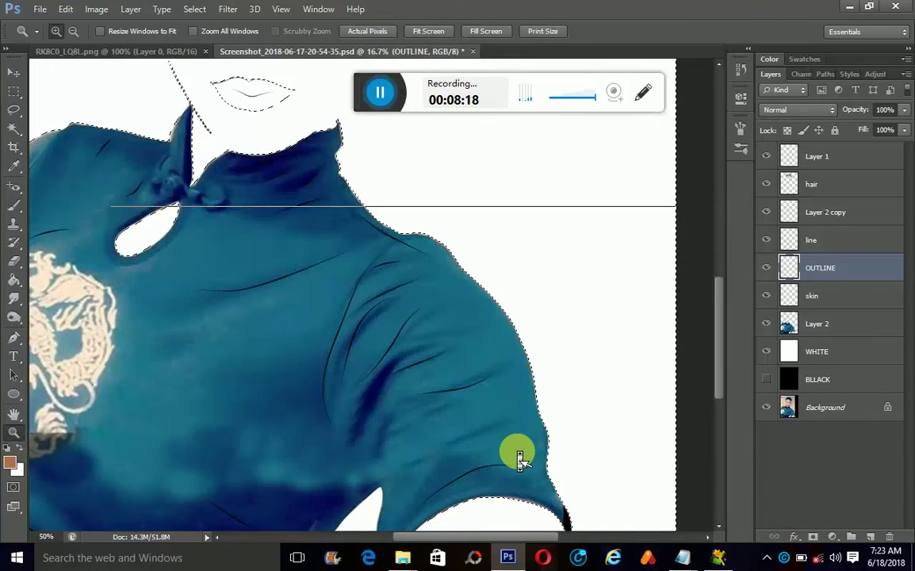
pyautogui.click(523, 457)
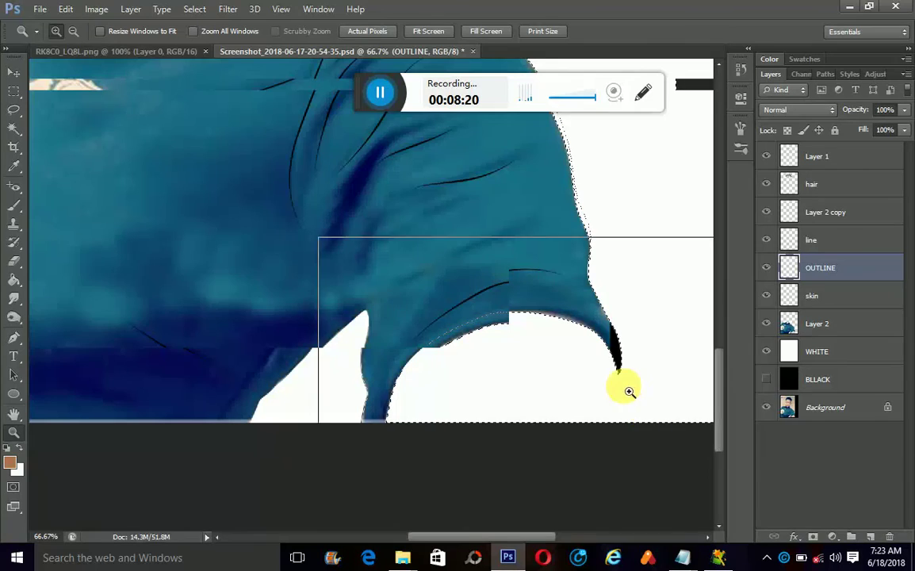
pyautogui.click(609, 375)
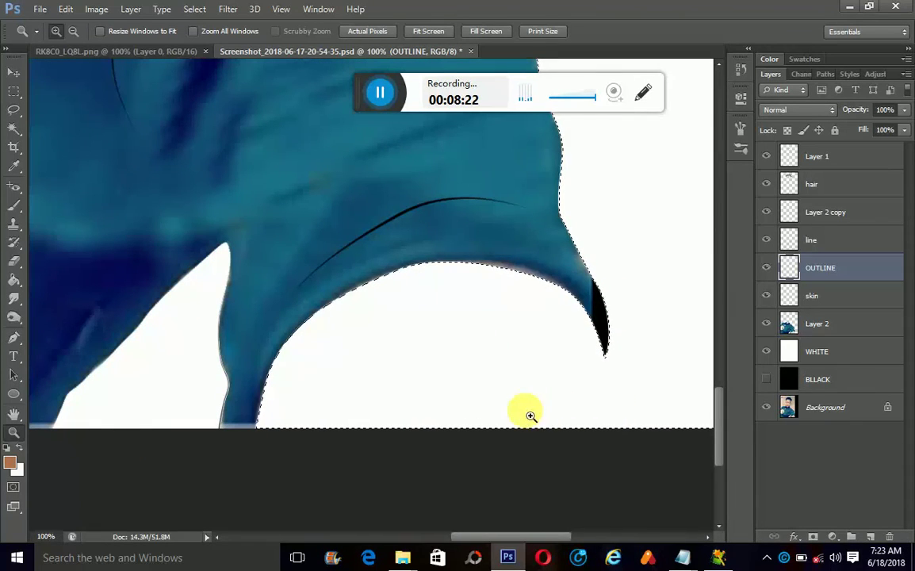
pyautogui.hotkey('ctrl', 'd')
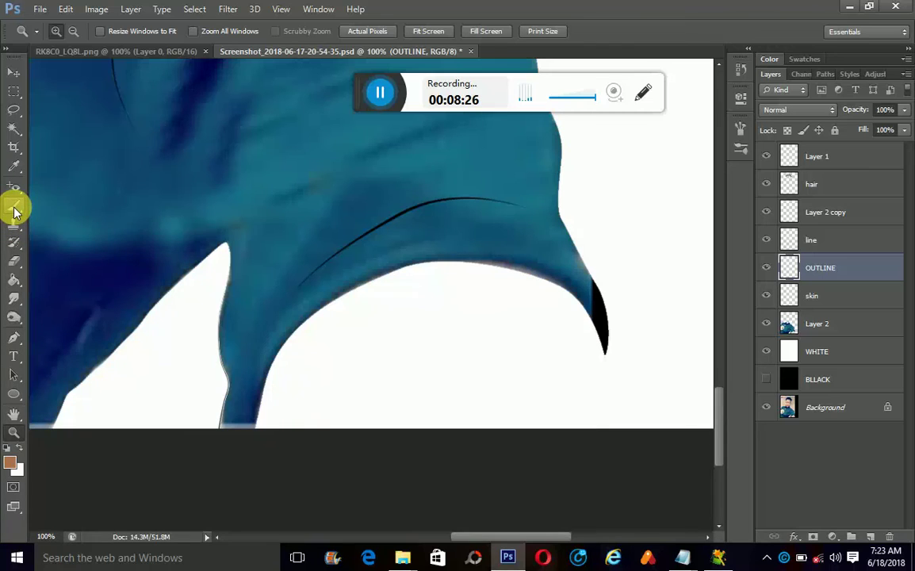
pyautogui.moveTo(15, 210); pyautogui.dragTo(61, 219)
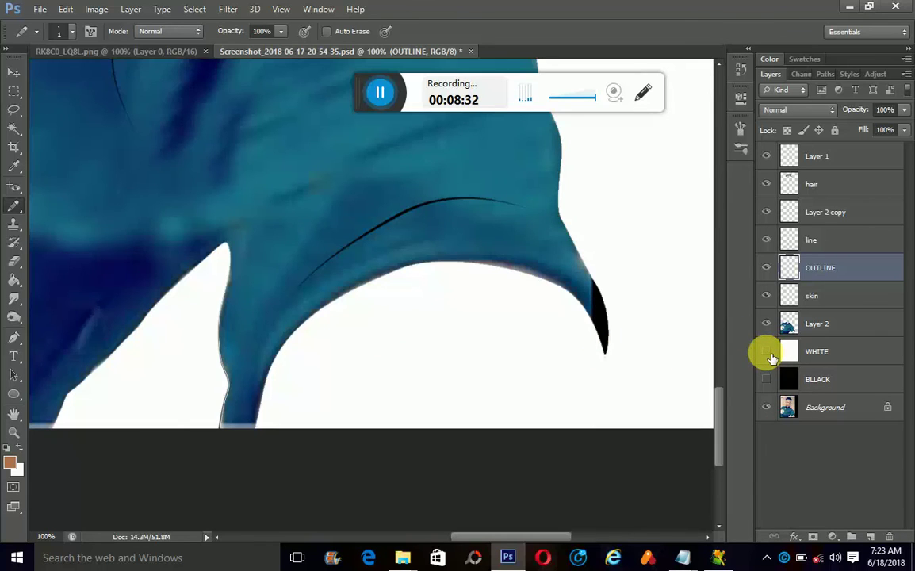
pyautogui.click(768, 353)
pyautogui.click(768, 354)
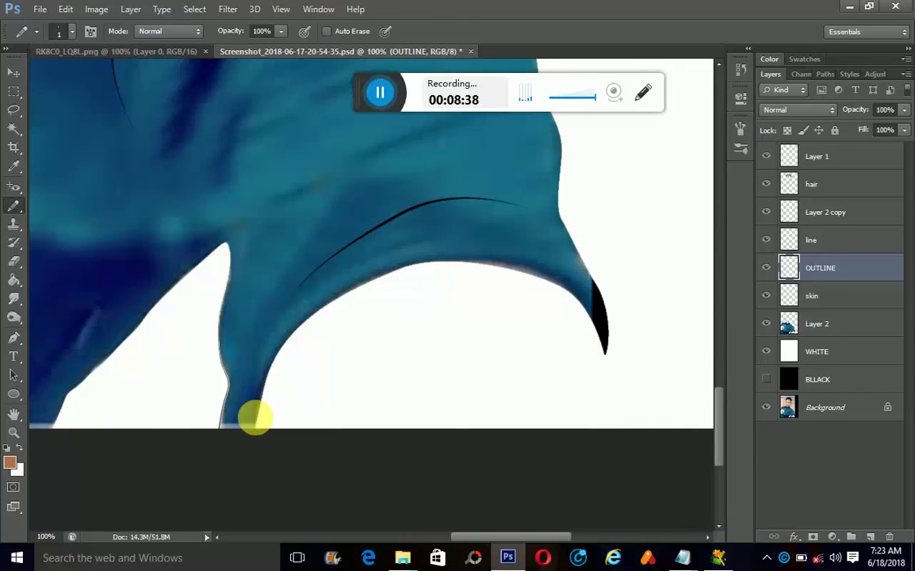
# Set the foreground to black and pencil the missing shirt edge down to the canvas bottom
pyautogui.click(12, 459)
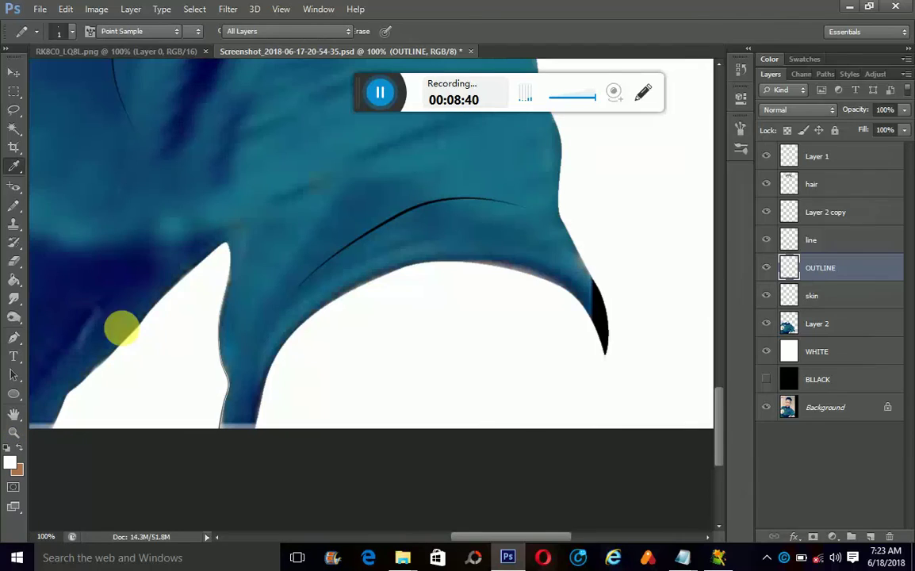
pyautogui.moveTo(589, 258); pyautogui.dragTo(481, 304)
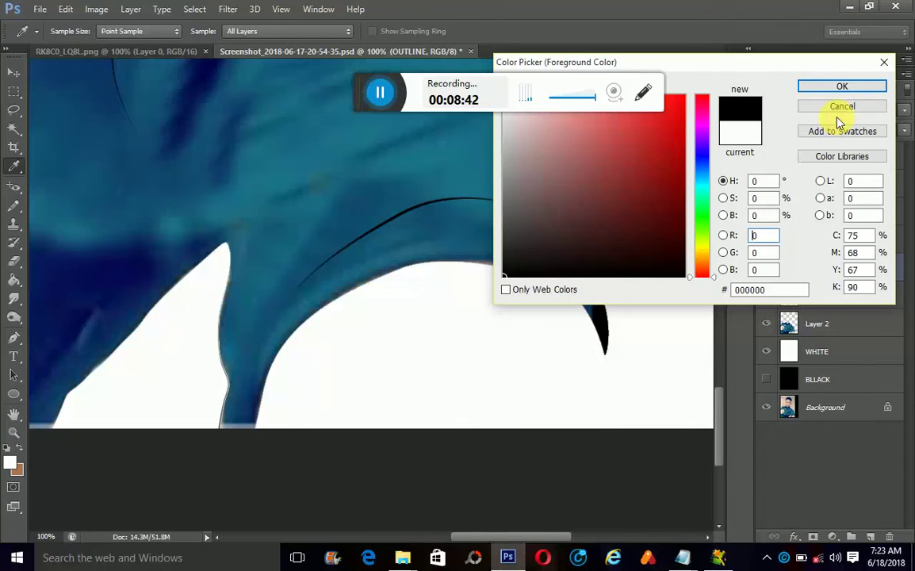
pyautogui.click(825, 89)
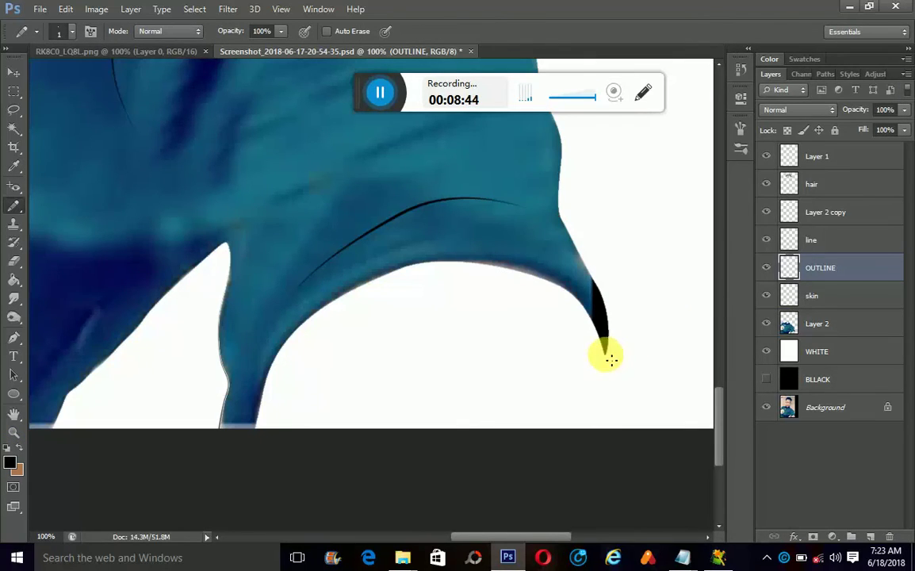
pyautogui.moveTo(609, 355)
pyautogui.mouseDown()
pyautogui.moveTo(612, 389)
pyautogui.moveTo(594, 439)
pyautogui.mouseUp()
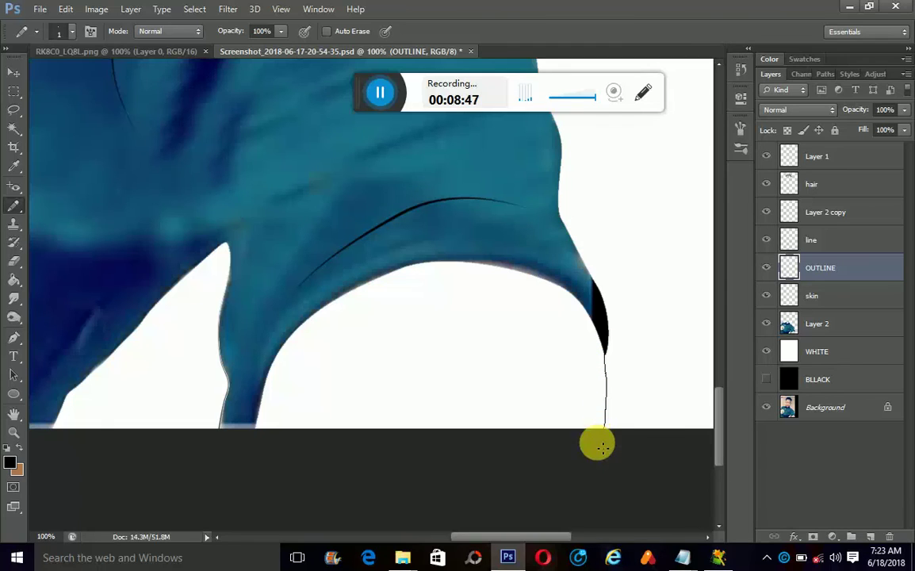
# Zoom back out to fit the whole canvas
pyautogui.click(13, 433)
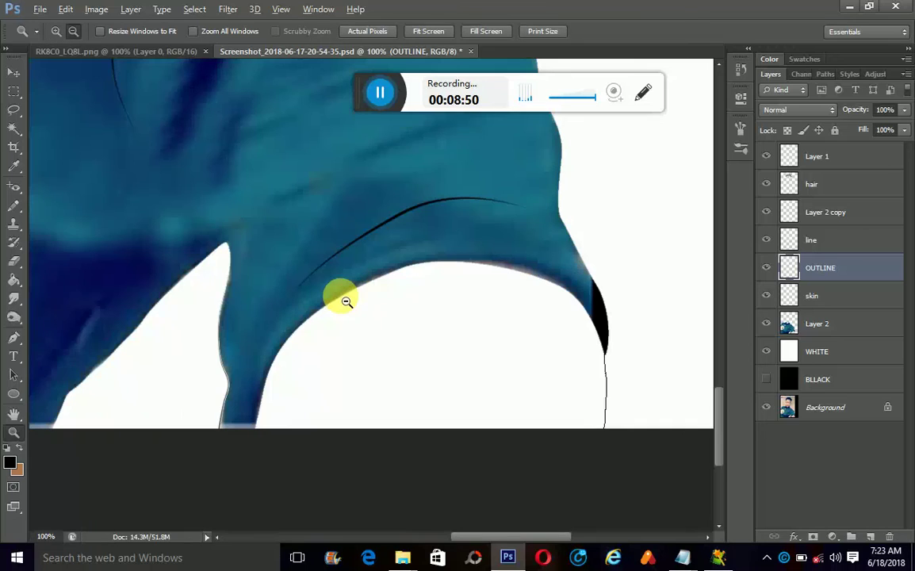
pyautogui.keyDown('alt'); pyautogui.click(347, 301); pyautogui.keyUp('alt')
pyautogui.keyDown('alt'); pyautogui.click(347, 302); pyautogui.keyUp('alt')
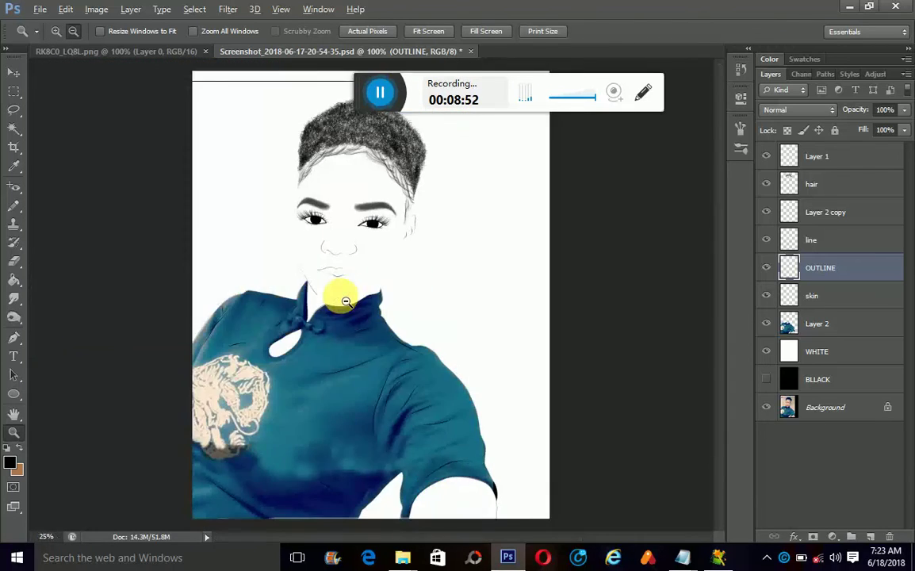
pyautogui.keyDown('alt'); pyautogui.click(69, 205); pyautogui.keyUp('alt')
pyautogui.hotkey('ctrl', '+')
# Magic-wand the face, neck and arm, bucket-fill them brown on the skin layer, then deselect
pyautogui.click(13, 128)
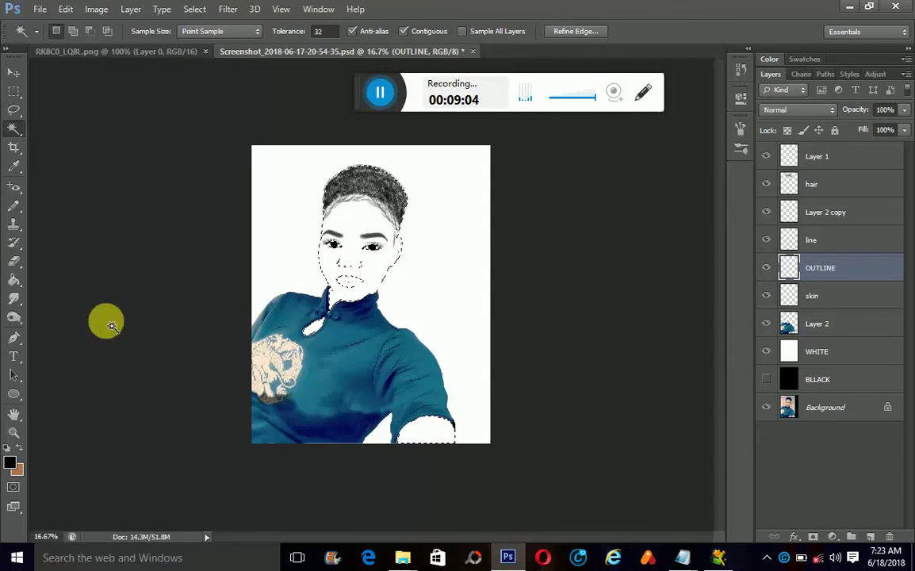
pyautogui.click(14, 279)
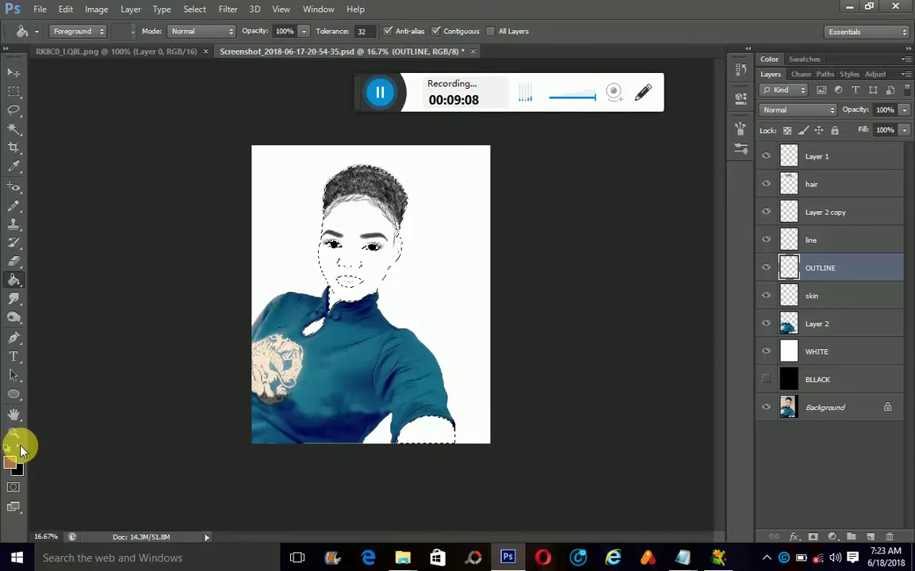
pyautogui.click(835, 299)
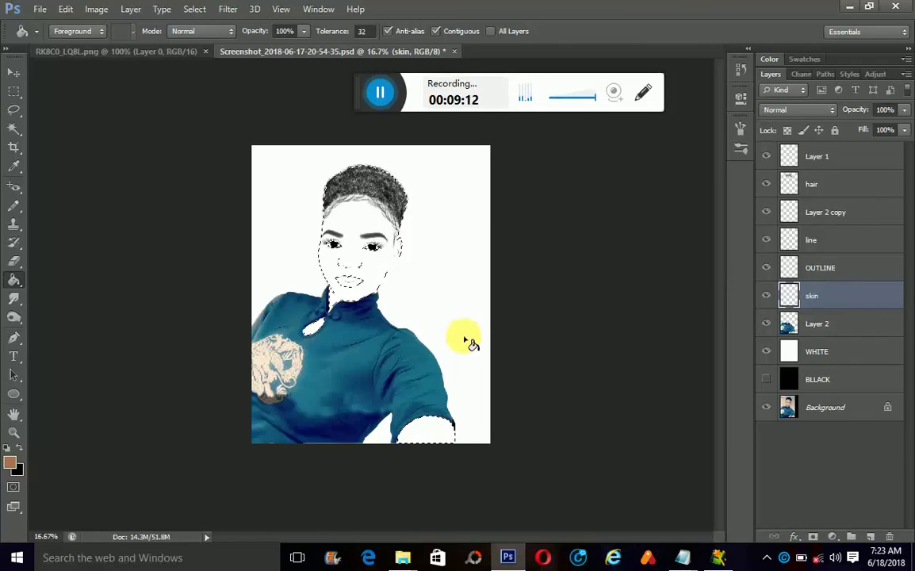
pyautogui.click(374, 242)
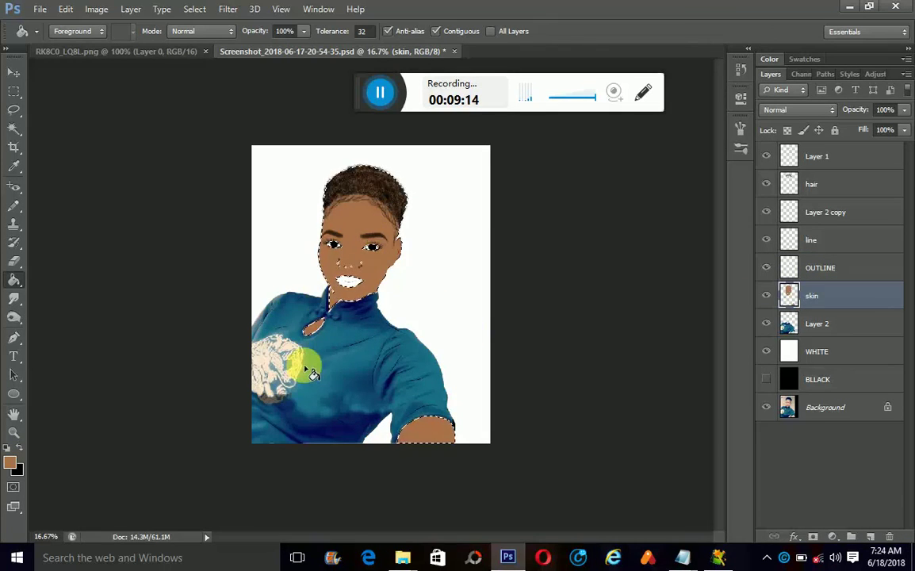
pyautogui.hotkey('ctrl', 'd')
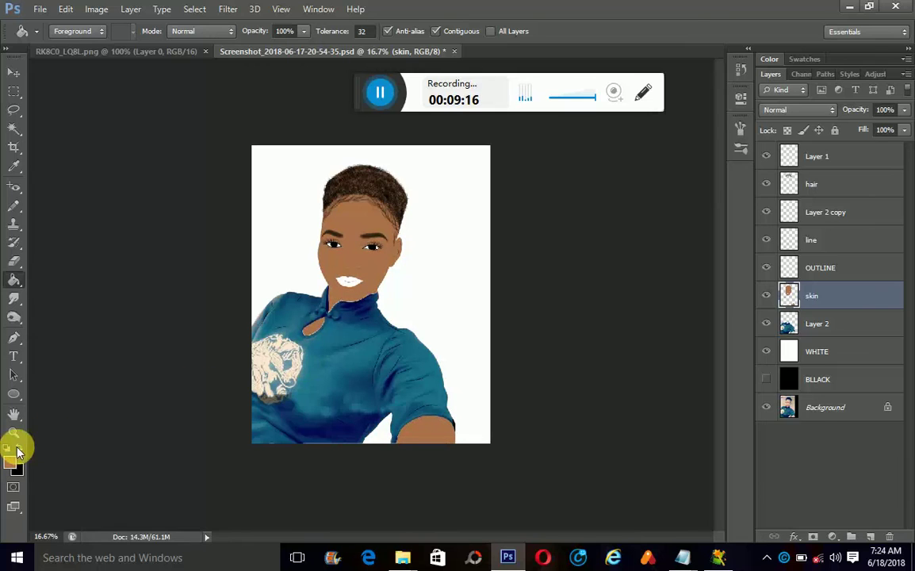
# Zoom in on the face and set up a hard round 30 px brush
pyautogui.click(14, 432)
pyautogui.click(367, 269)
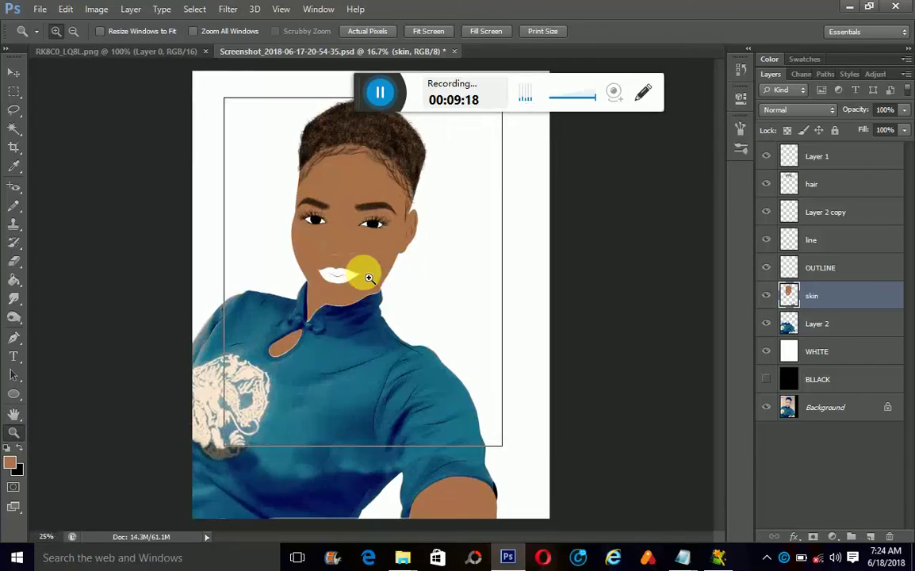
pyautogui.click(337, 256)
pyautogui.click(333, 253)
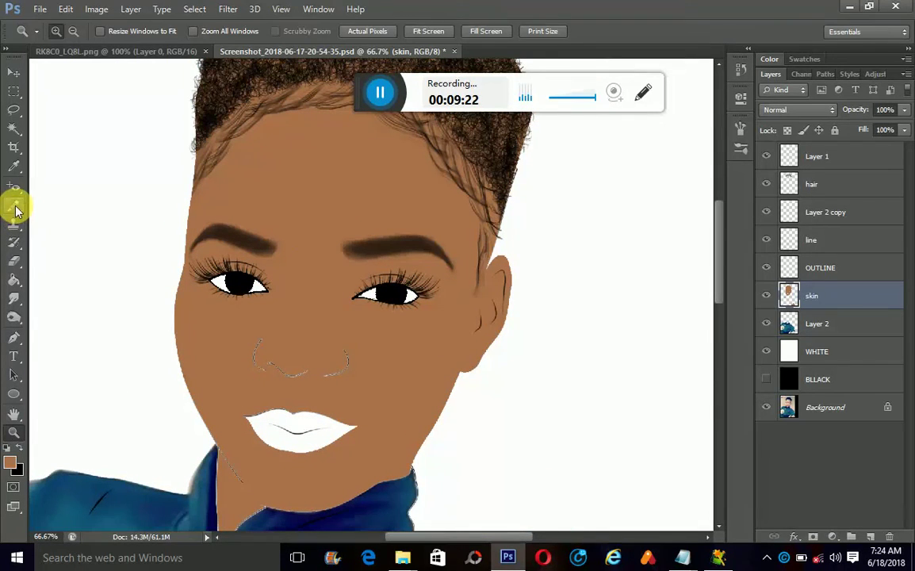
pyautogui.moveTo(15, 208); pyautogui.dragTo(68, 202)
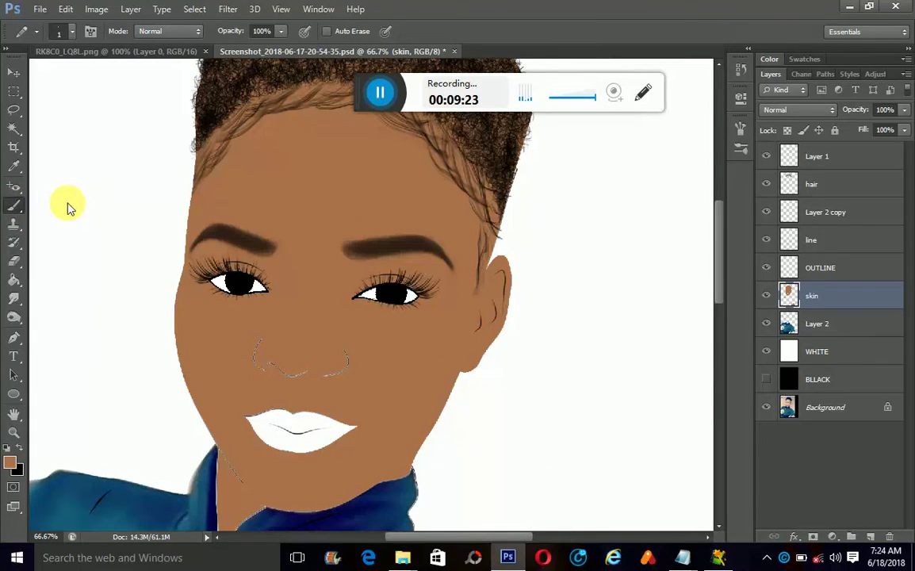
pyautogui.click(73, 32)
pyautogui.scroll(2, 156, 155)
pyautogui.scroll(2, 157, 136)
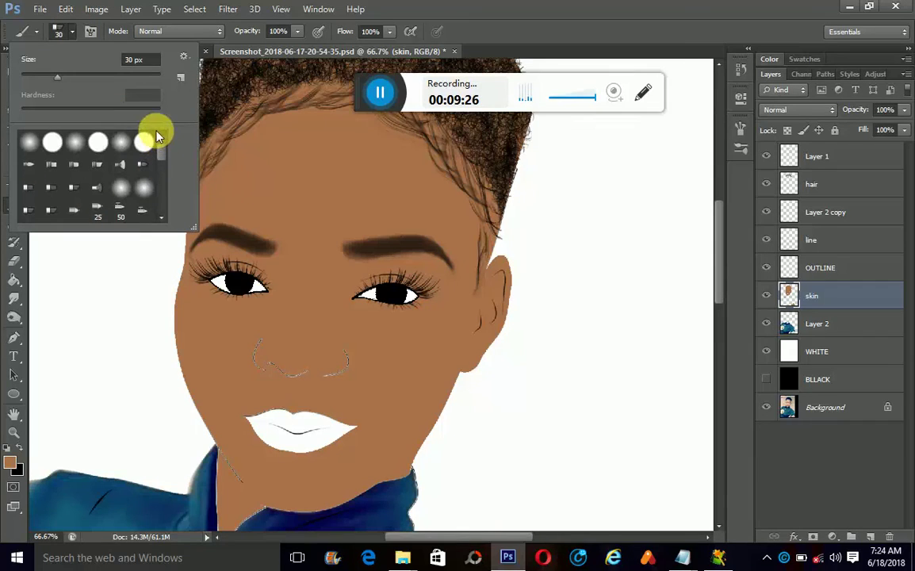
pyautogui.click(100, 143)
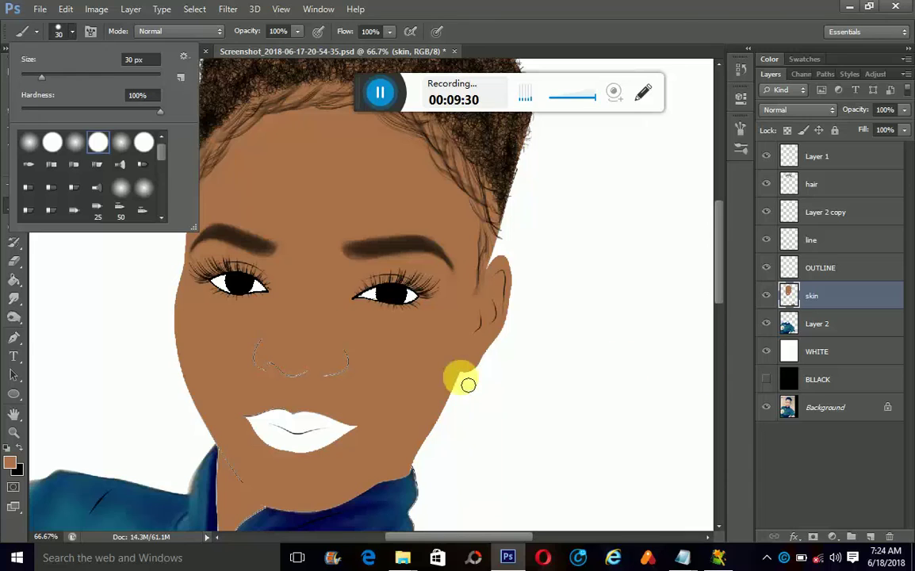
pyautogui.click(264, 357)
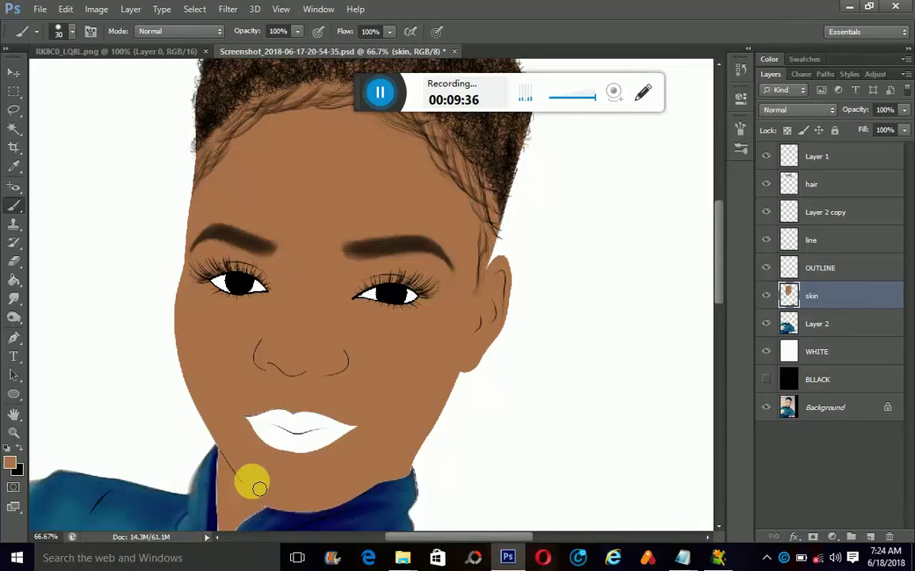
pyautogui.moveTo(402, 557)
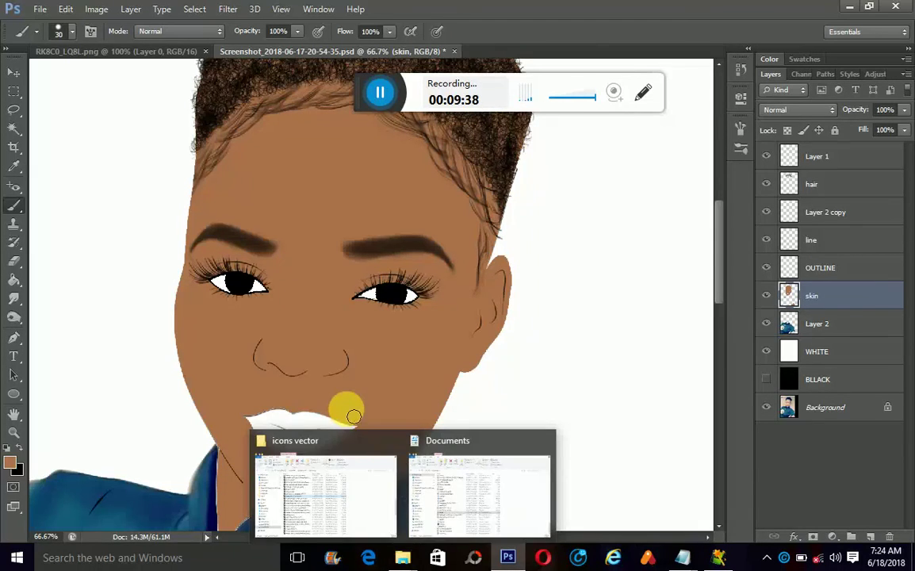
# Scroll over the portrait to review it, then switch to the Magic Wand tool
pyautogui.scroll(-3, 347, 414)
pyautogui.scroll(-3, 347, 413)
pyautogui.scroll(-5, 346, 409)
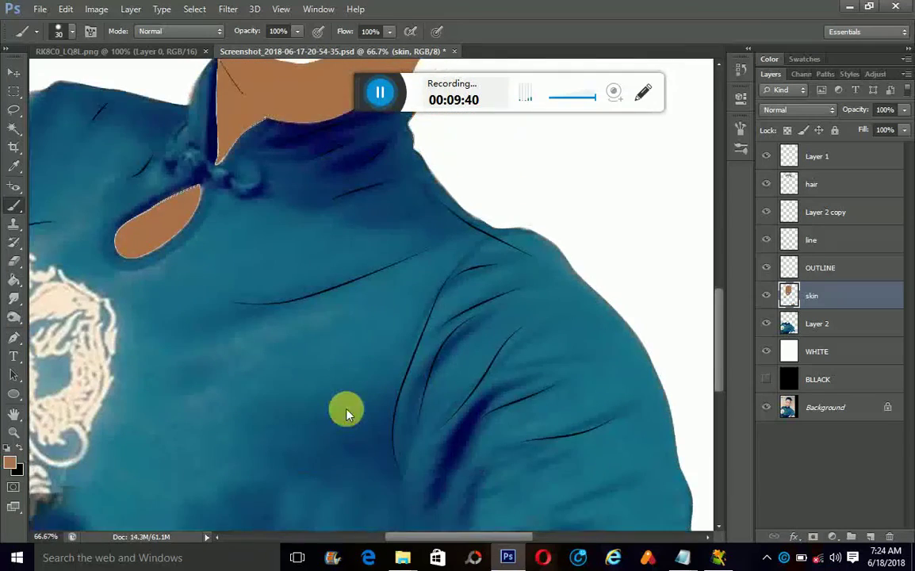
pyautogui.scroll(-5, 346, 409)
pyautogui.scroll(3, 347, 409)
pyautogui.scroll(2, 346, 409)
pyautogui.scroll(5, 346, 409)
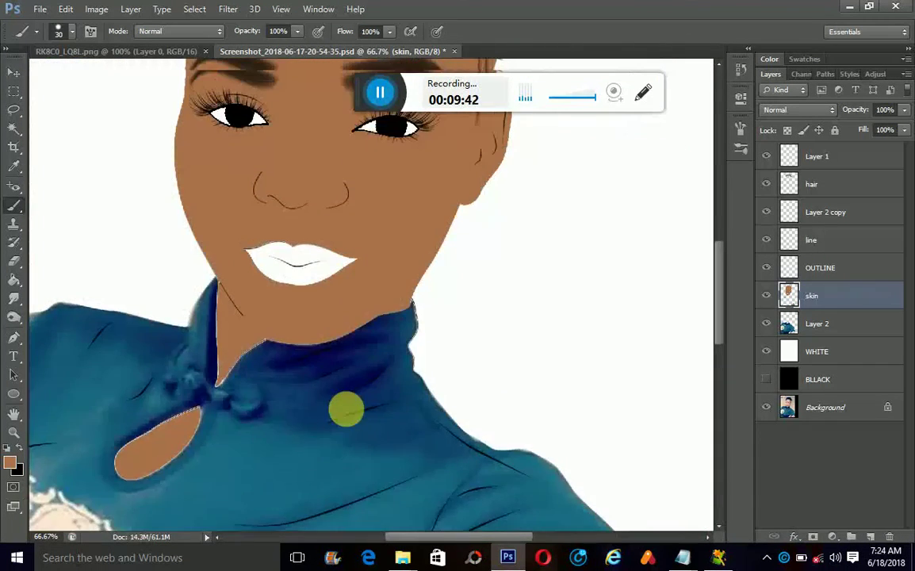
pyautogui.scroll(2, 347, 412)
pyautogui.scroll(1, 309, 401)
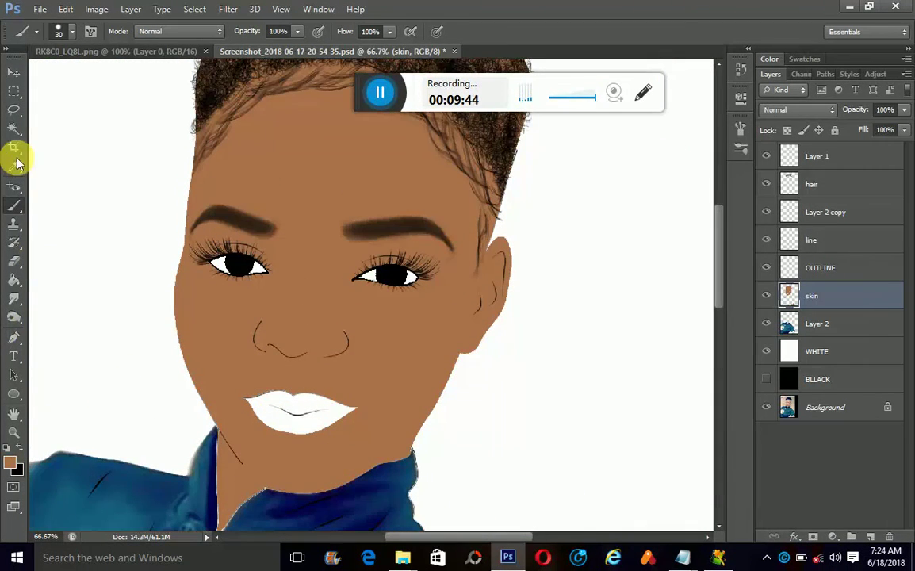
pyautogui.click(12, 126)
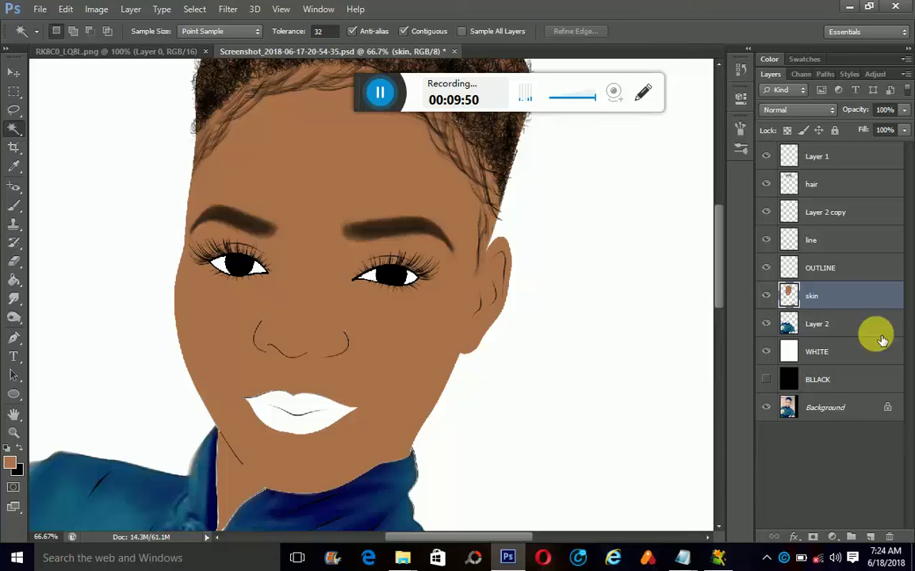
# Create a new empty layer above Layer 2 and name it 'lip eyes'
pyautogui.click(858, 327)
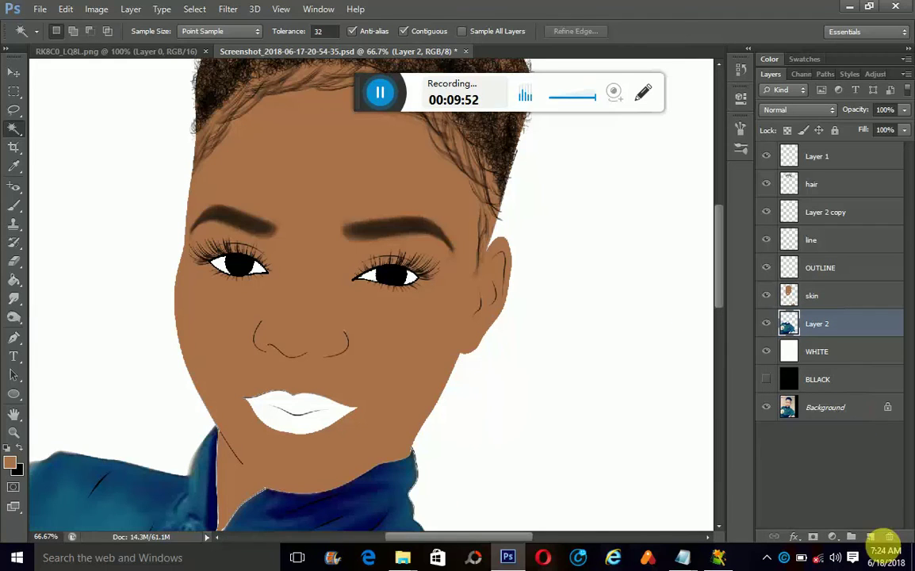
pyautogui.click(871, 537)
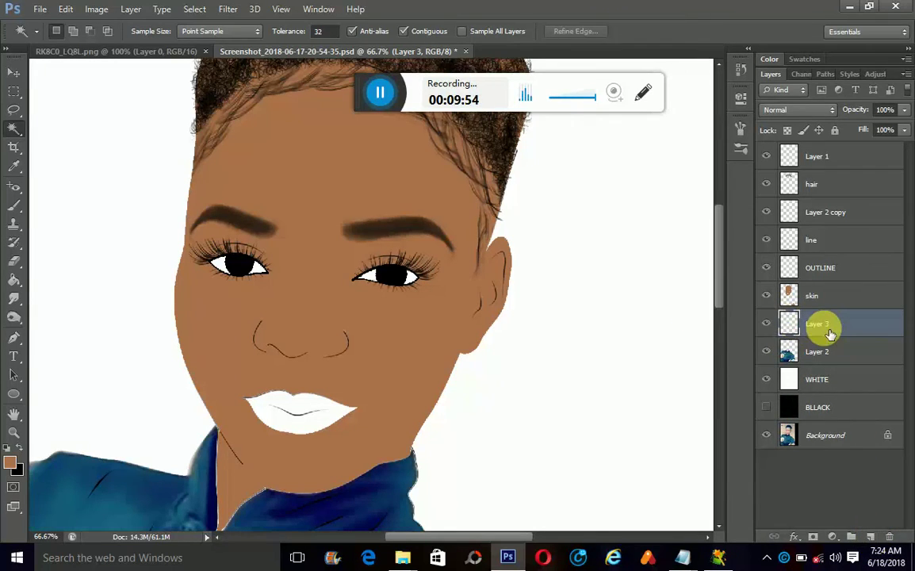
pyautogui.doubleClick(820, 325)
pyautogui.write('lip eyes')
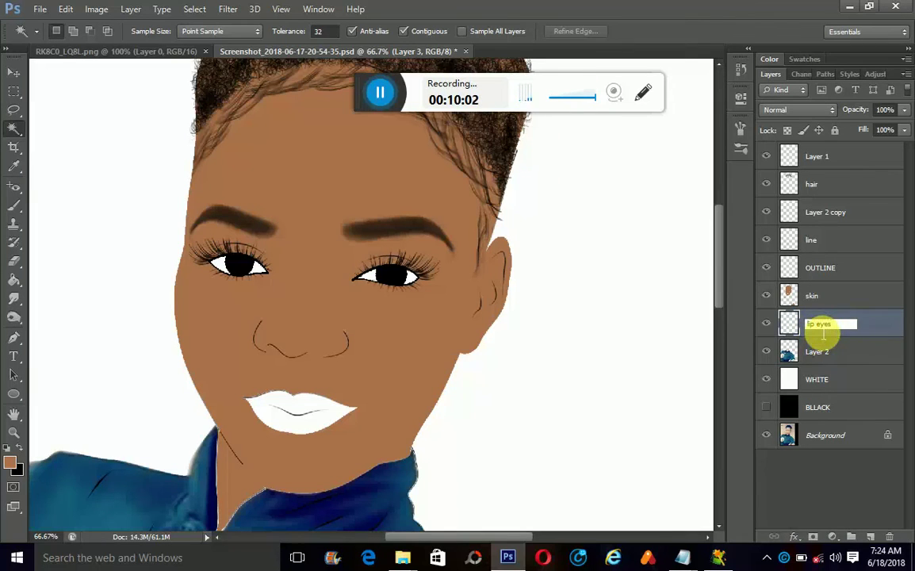
pyautogui.press('Return')
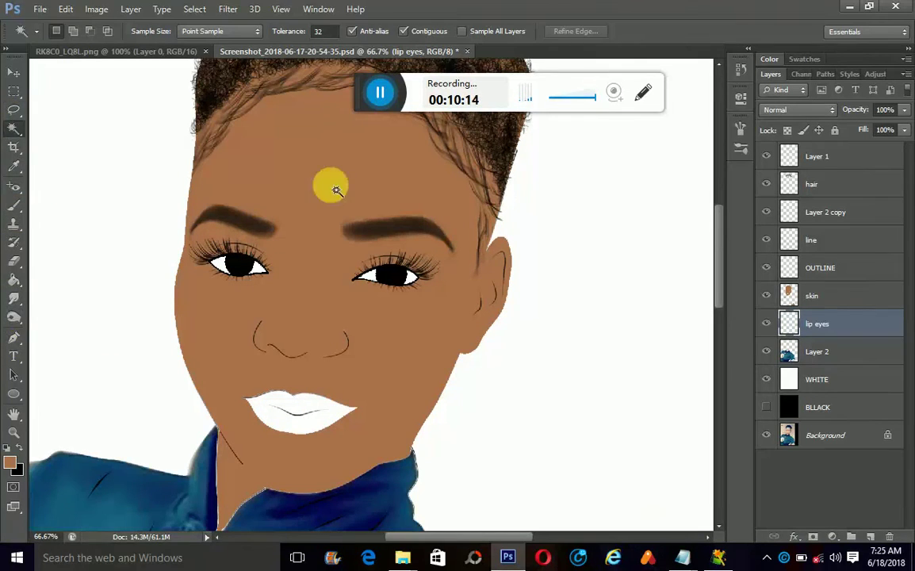
# Magic-wand the white lips on OUTLINE and set the foreground colour to pink #ca9292
pyautogui.click(878, 268)
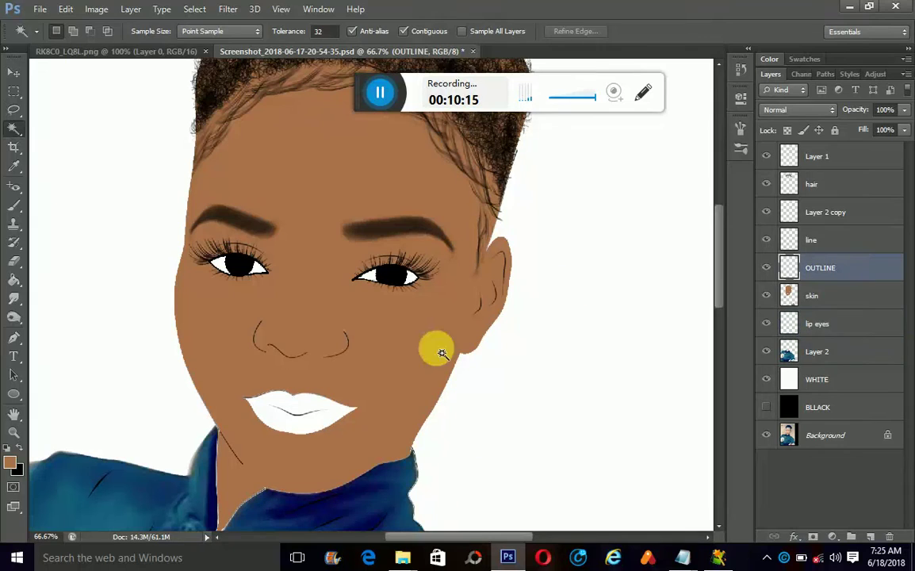
pyautogui.click(298, 413)
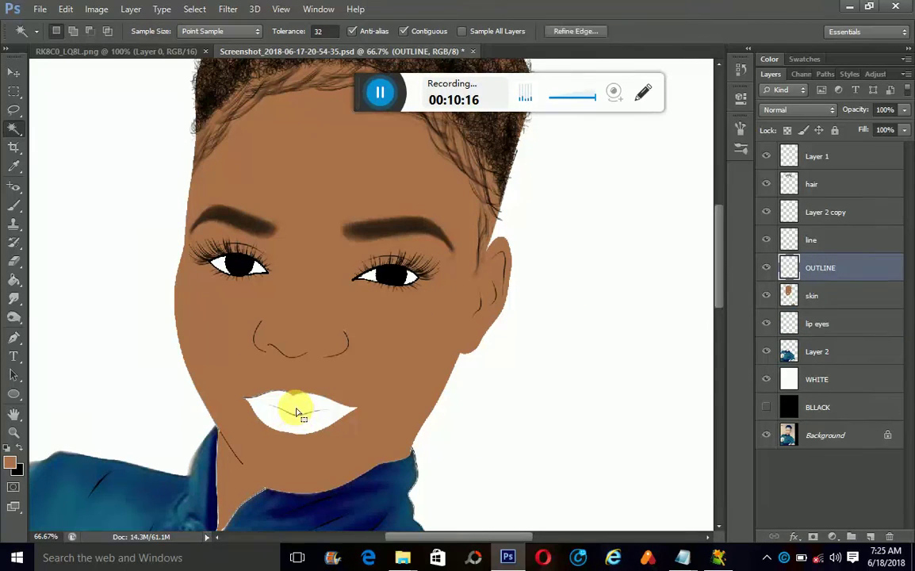
pyautogui.click(11, 460)
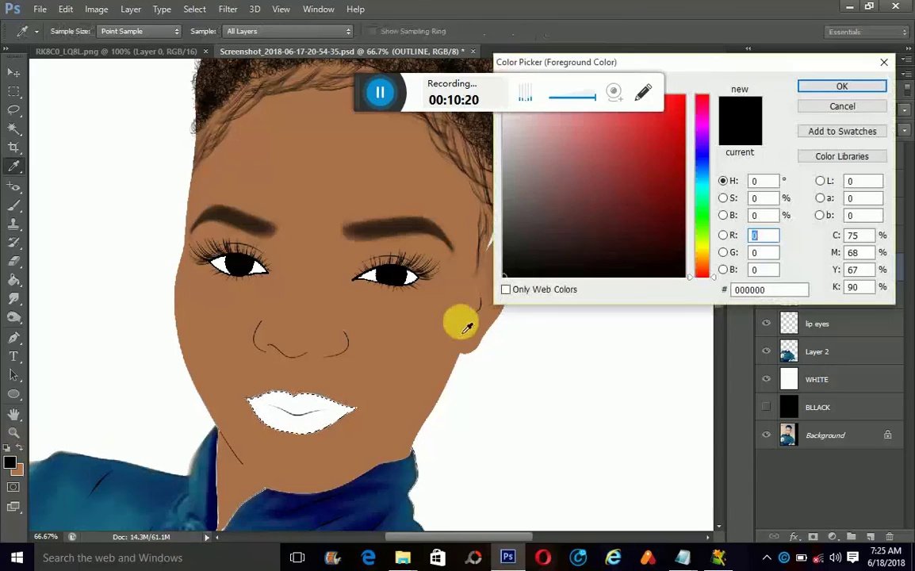
pyautogui.click(538, 153)
pyautogui.moveTo(538, 153)
pyautogui.mouseDown()
pyautogui.moveTo(568, 139)
pyautogui.moveTo(554, 133)
pyautogui.mouseUp()
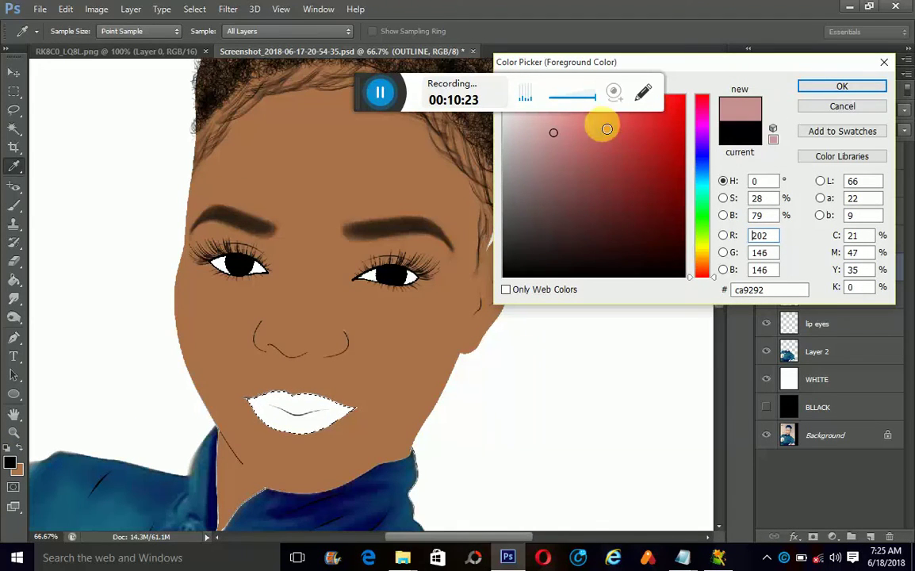
pyautogui.click(811, 94)
pyautogui.press('w')
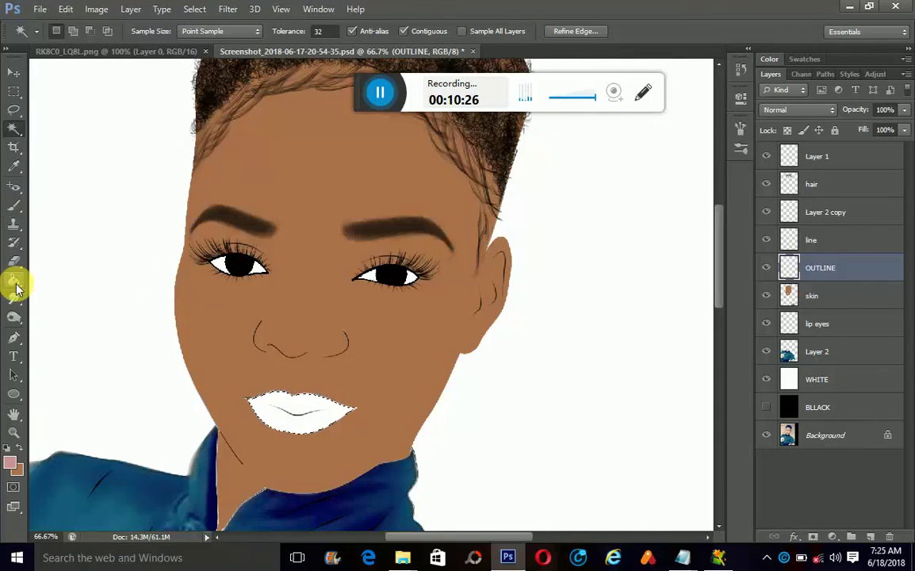
# Bucket-fill the selected lips pink on the lip eyes layer and deselect
pyautogui.click(15, 282)
pyautogui.click(843, 325)
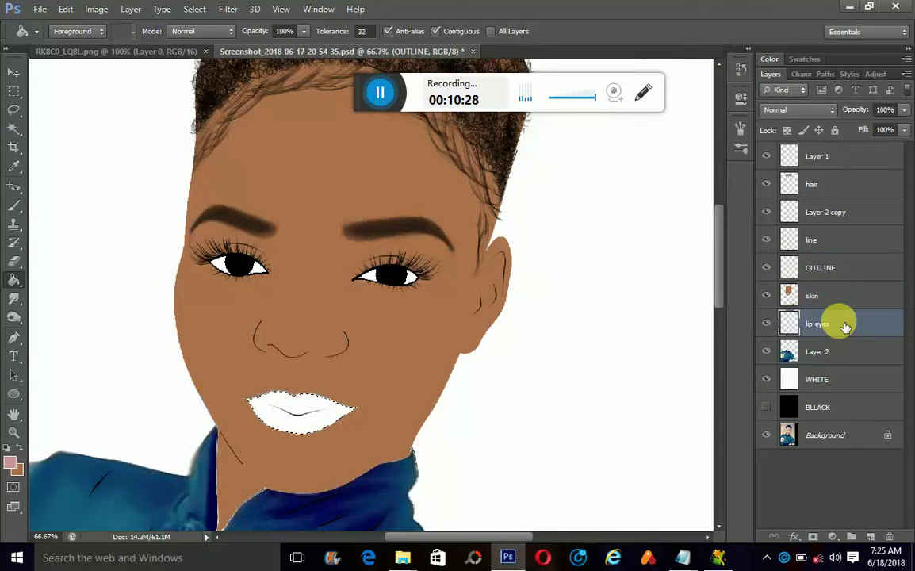
pyautogui.click(319, 406)
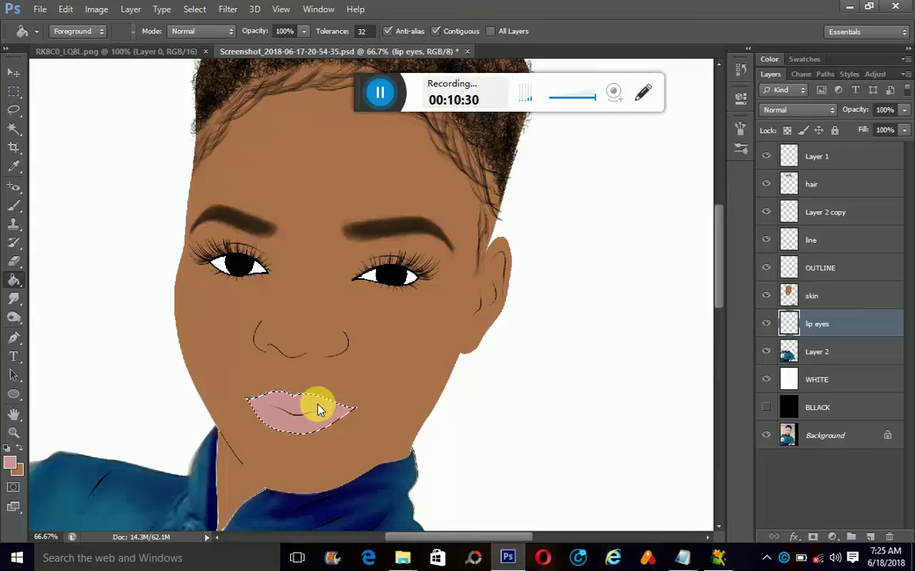
pyautogui.hotkey('ctrl', 'd')
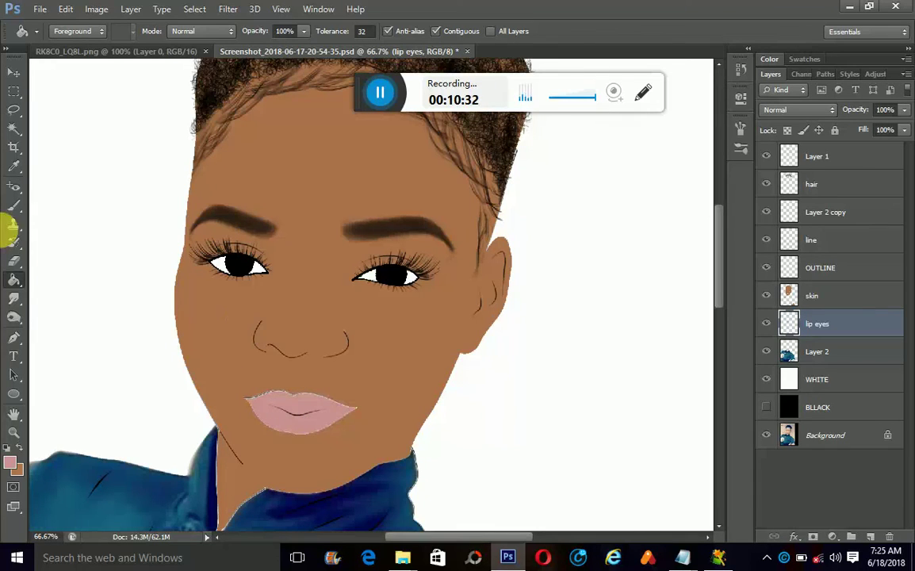
pyautogui.click(13, 209)
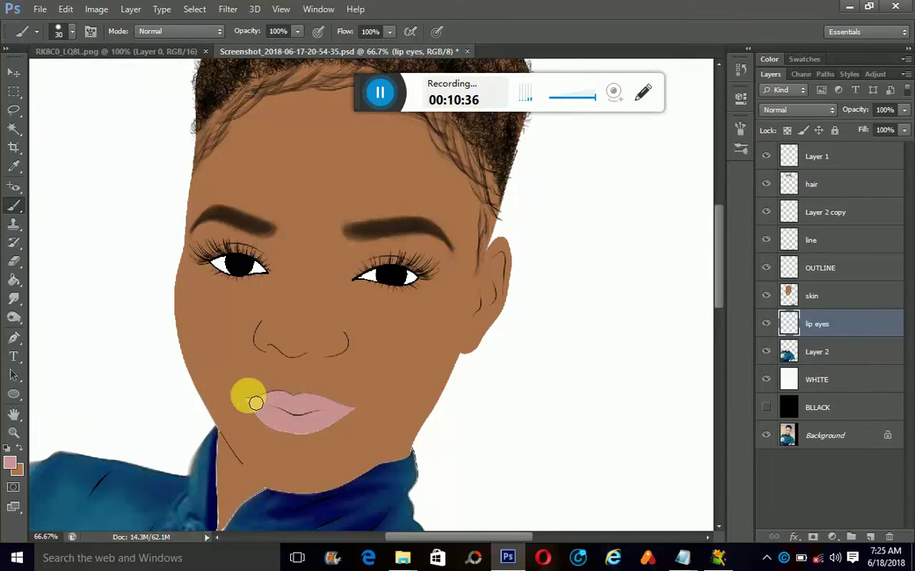
# Paint over the pink lip edge, set brush hardness to 0%, and reset default colours
pyautogui.moveTo(255, 402)
pyautogui.mouseDown()
pyautogui.moveTo(269, 428)
pyautogui.moveTo(343, 418)
pyautogui.moveTo(292, 433)
pyautogui.moveTo(271, 428)
pyautogui.moveTo(266, 388)
pyautogui.moveTo(327, 425)
pyautogui.moveTo(277, 416)
pyautogui.moveTo(314, 404)
pyautogui.mouseUp()
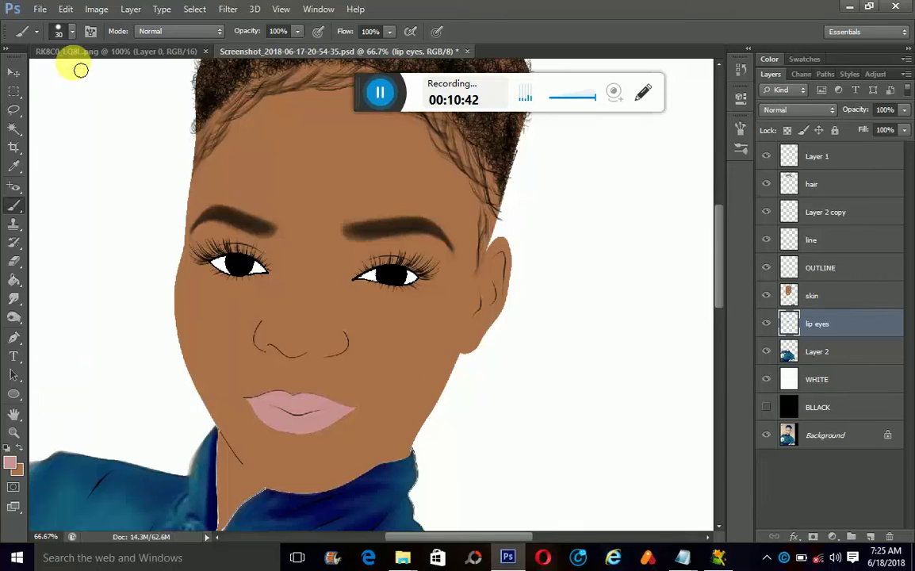
pyautogui.click(65, 32)
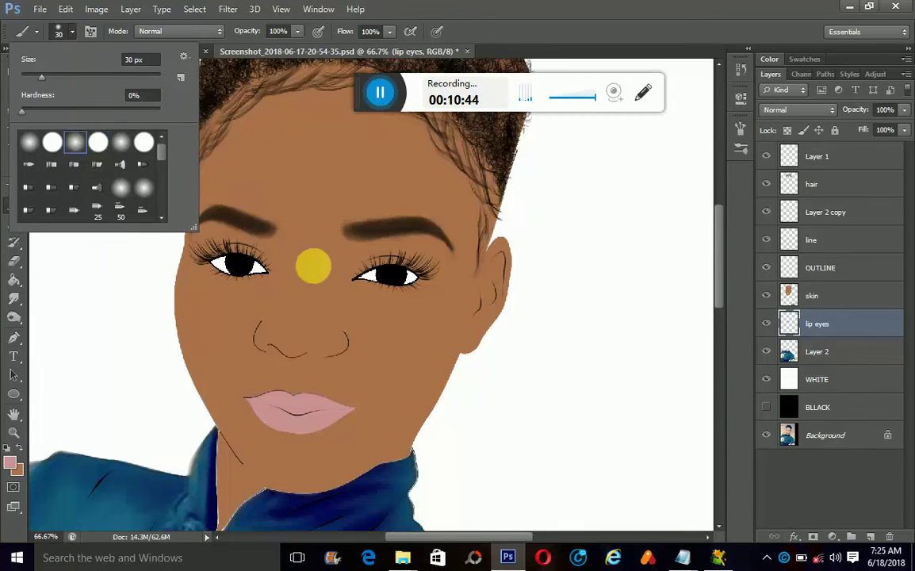
pyautogui.click(10, 449)
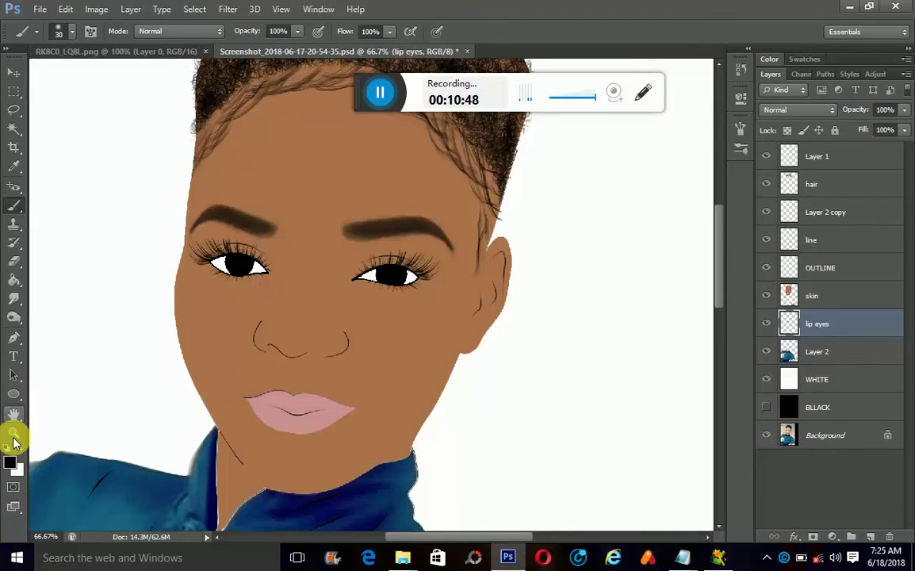
pyautogui.click(8, 452)
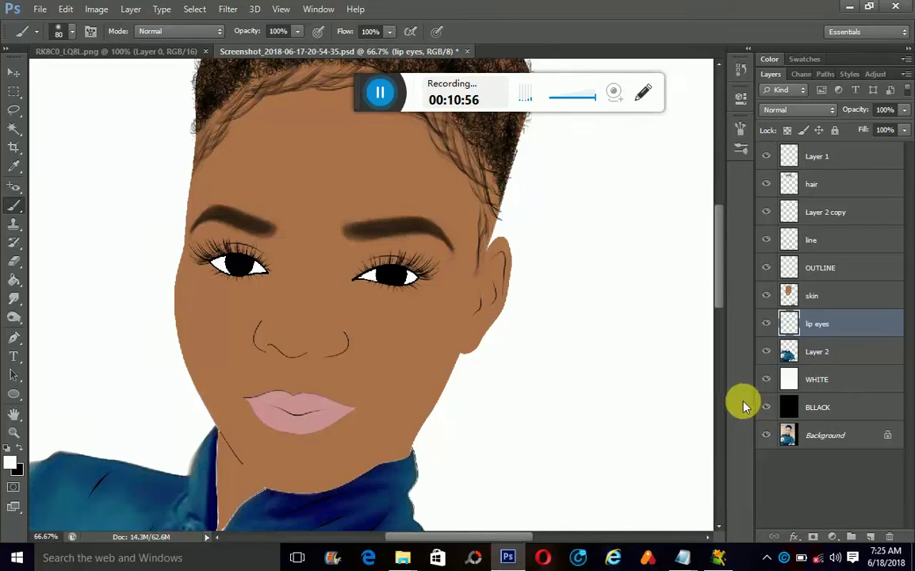
# Hide WHITE, move BLLACK above it, zoom out to 25% to see the figure, and save
pyautogui.click(768, 381)
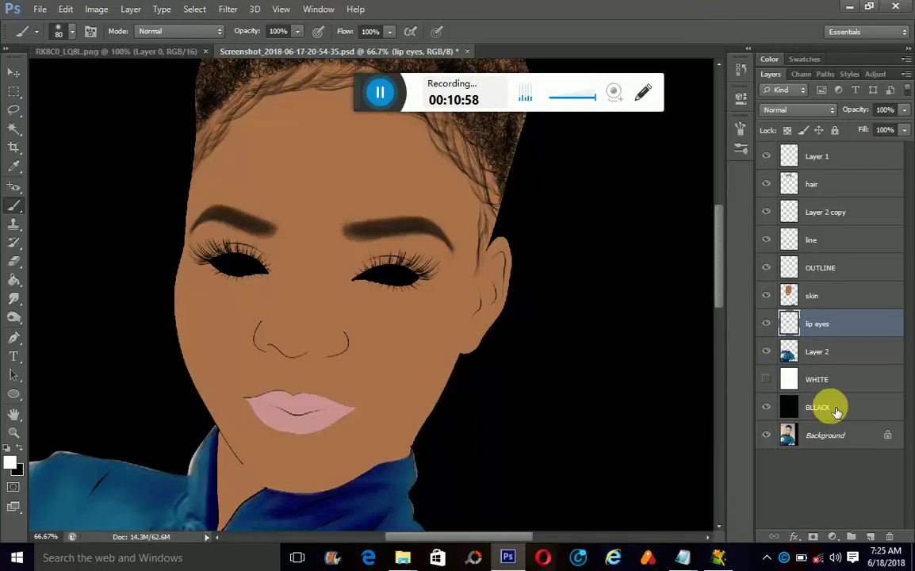
pyautogui.moveTo(820, 407); pyautogui.dragTo(821, 378)
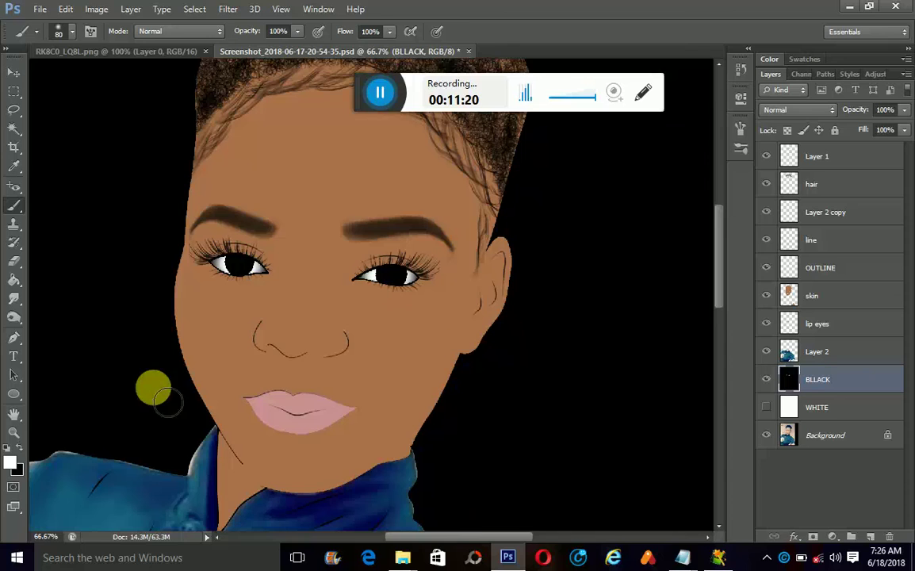
pyautogui.click(13, 432)
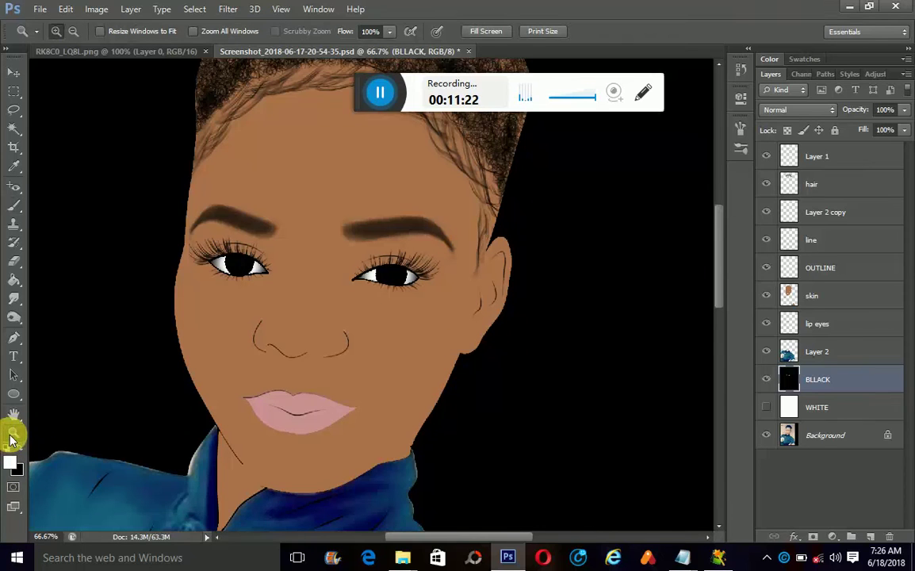
pyautogui.keyDown('alt'); pyautogui.click(376, 367); pyautogui.keyUp('alt')
pyautogui.keyDown('alt'); pyautogui.click(376, 367); pyautogui.keyUp('alt')
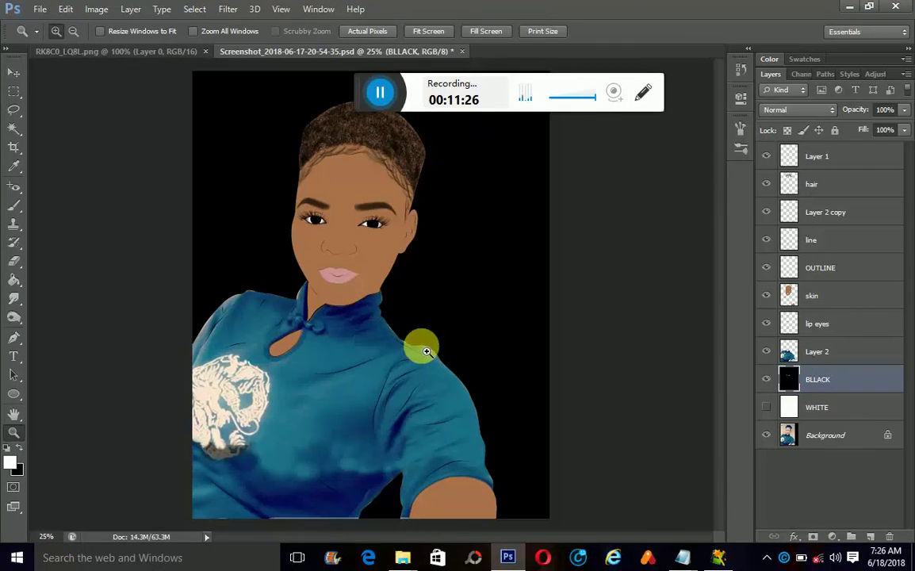
pyautogui.hotkey('ctrl', 's')
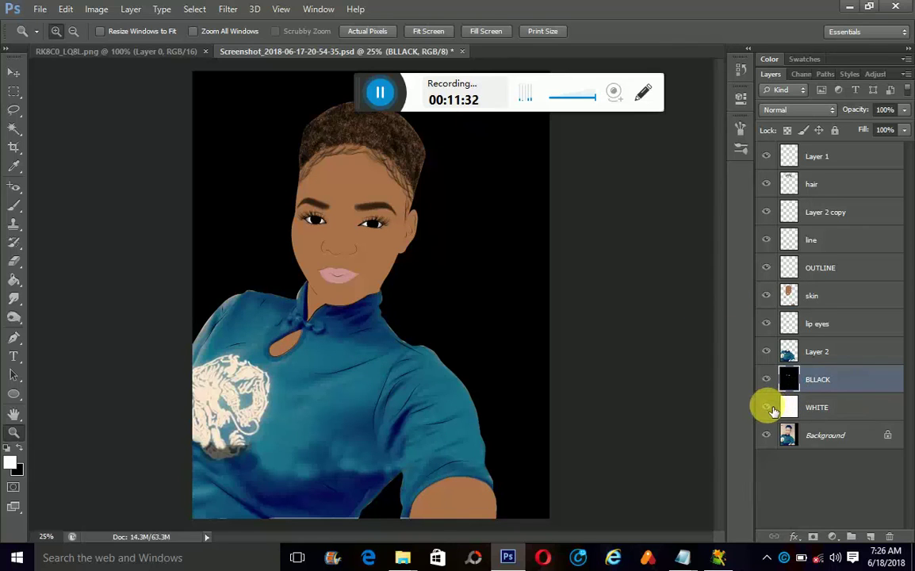
# Hide the BLLACK layer, toggle it once to compare, and zoom out to 16.67%
pyautogui.click(769, 382)
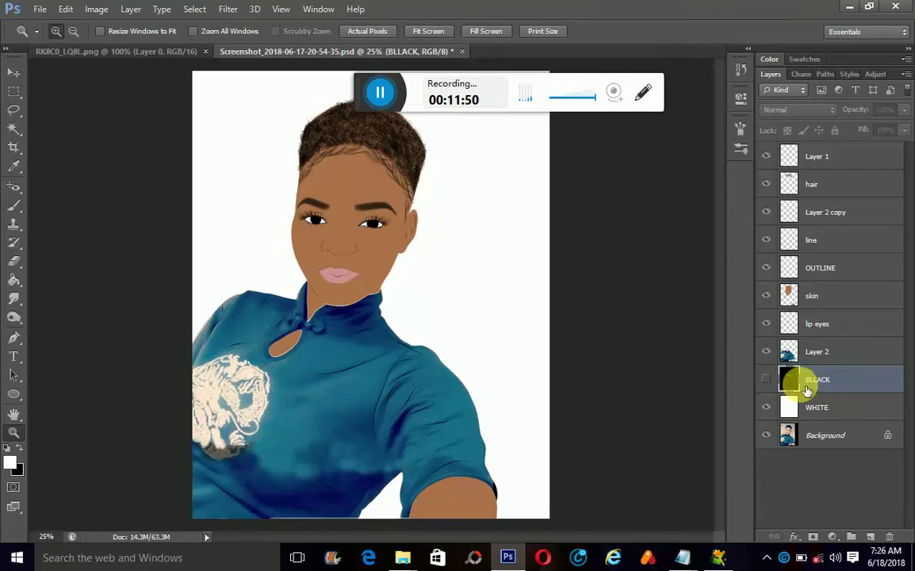
pyautogui.click(769, 379)
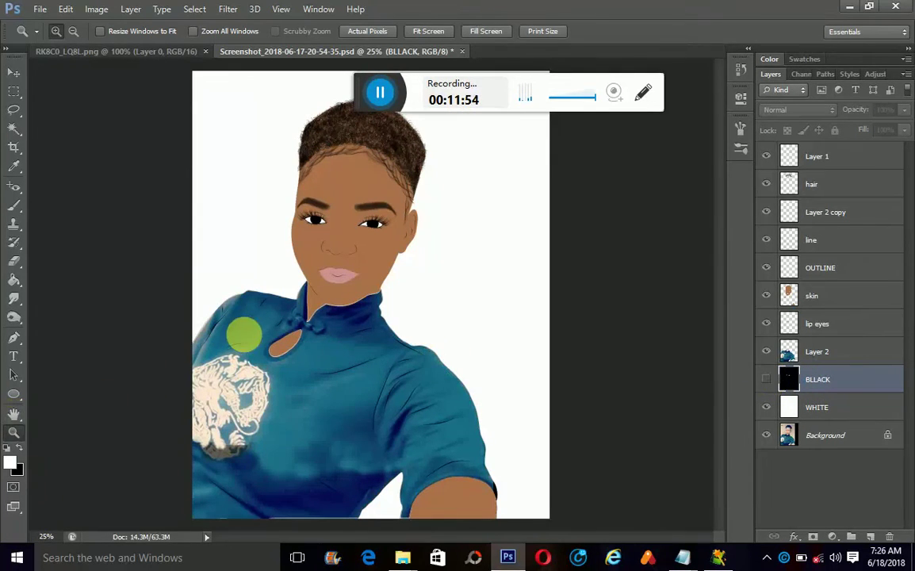
pyautogui.keyDown('alt'); pyautogui.click(212, 339); pyautogui.keyUp('alt')
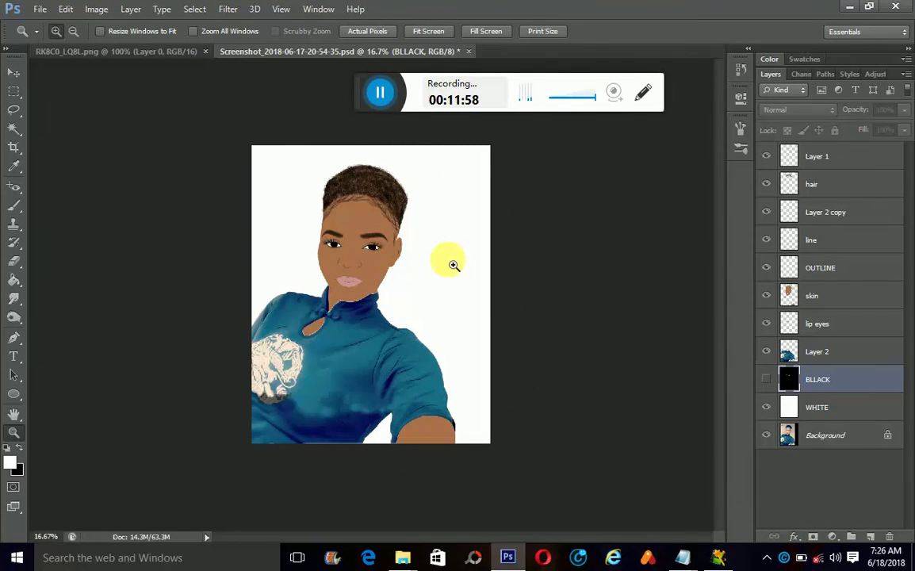
# Duplicate the Background layer, drag Background copy to the top, and select OUTLINE with the Magic Wand
pyautogui.click(819, 436)
pyautogui.rightClick(819, 437)
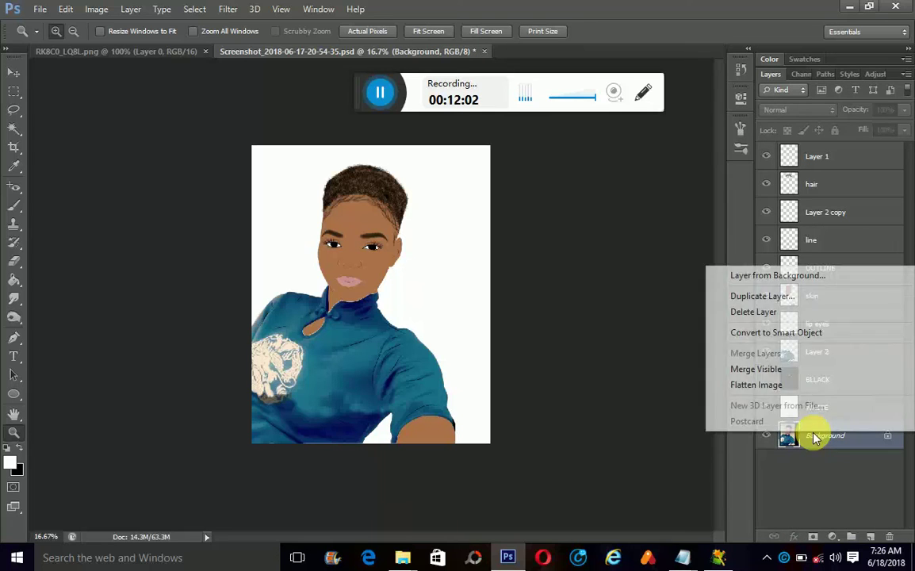
pyautogui.click(746, 297)
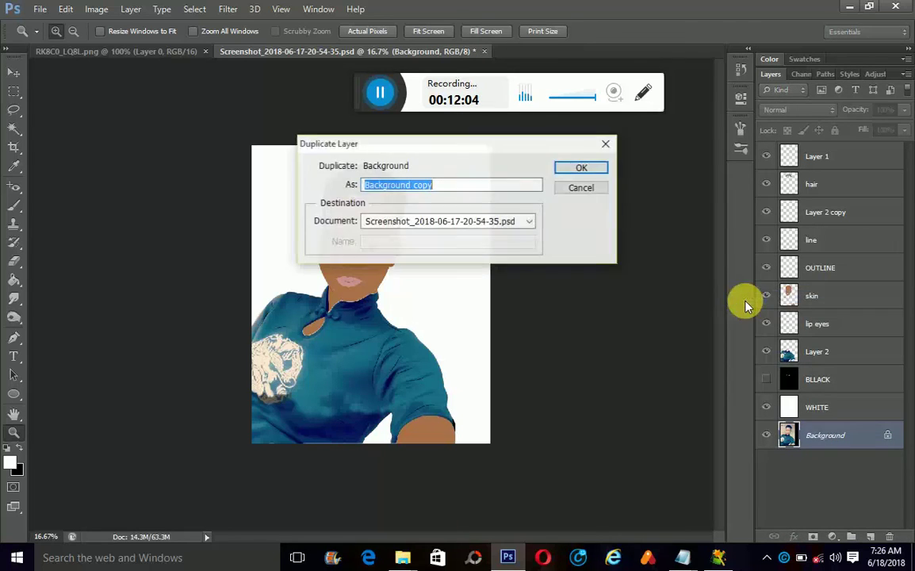
pyautogui.click(593, 172)
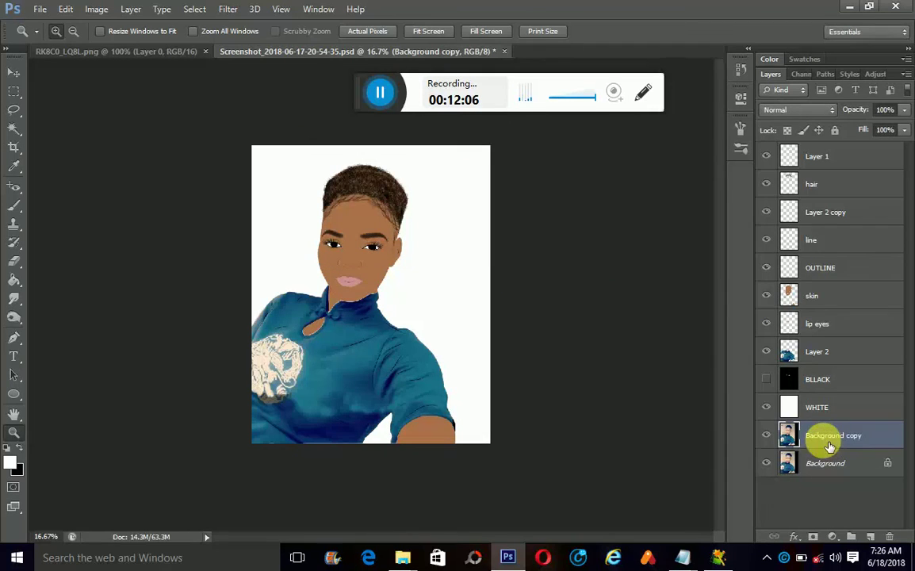
pyautogui.moveTo(802, 434)
pyautogui.mouseDown()
pyautogui.moveTo(801, 194)
pyautogui.moveTo(785, 152)
pyautogui.mouseUp()
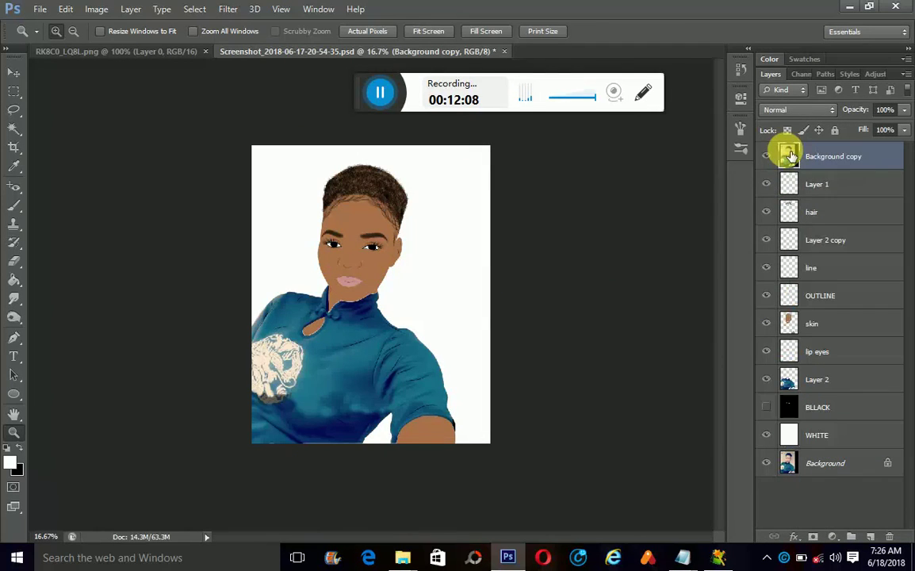
pyautogui.click(16, 130)
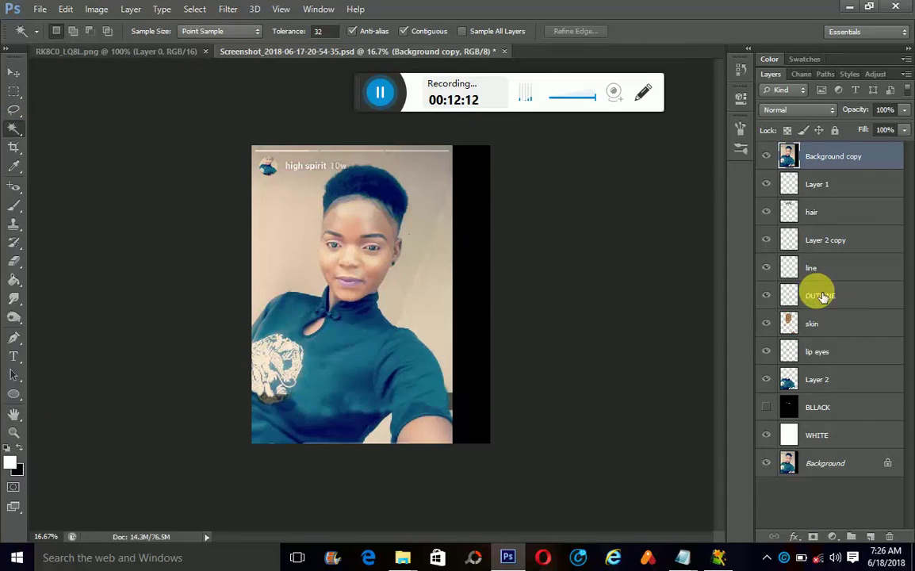
pyautogui.click(821, 297)
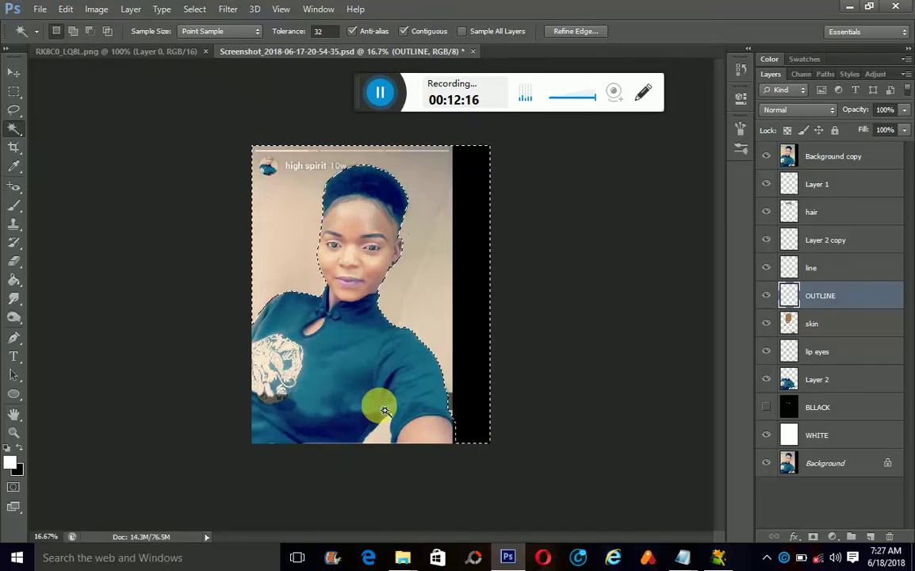
# Add the room to the selection and erase it from Background copy with a large round Eraser
pyautogui.press('shift')
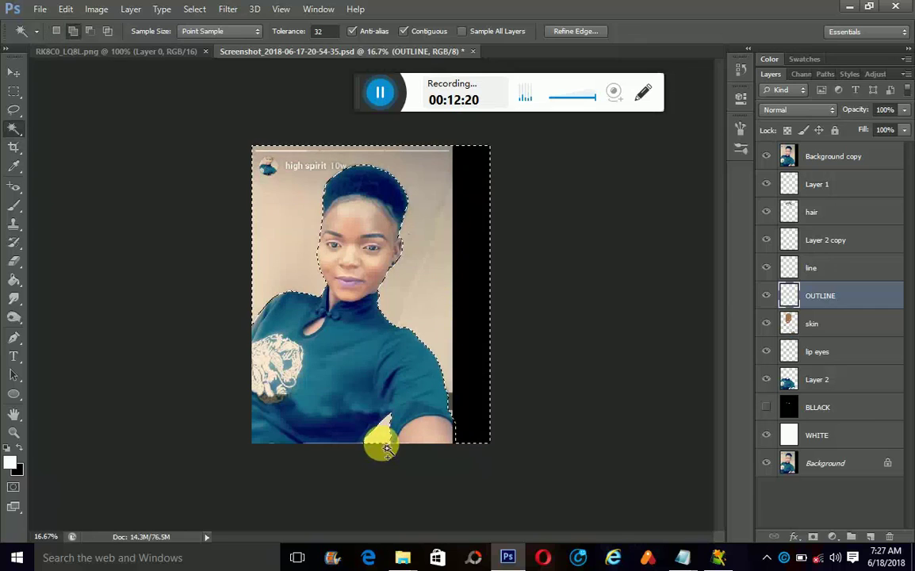
pyautogui.click(14, 261)
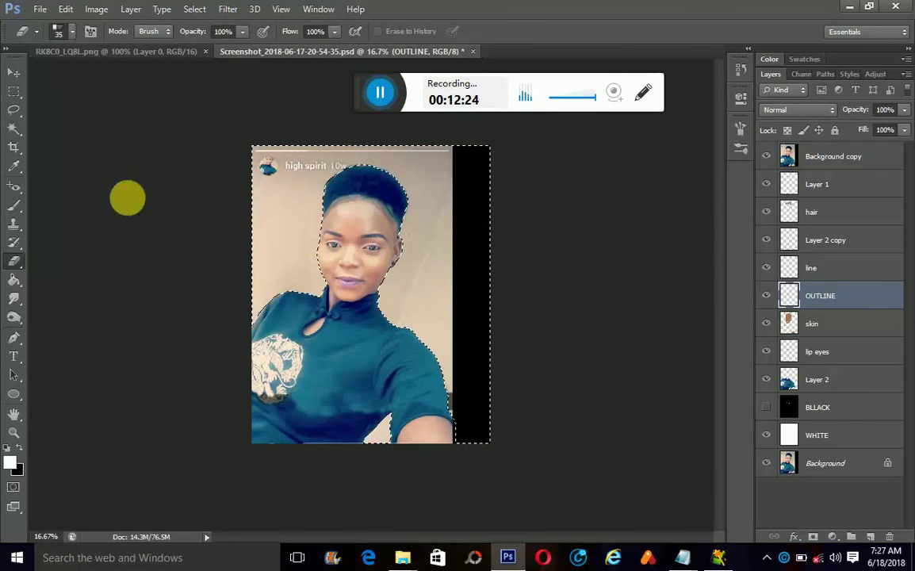
pyautogui.click(77, 31)
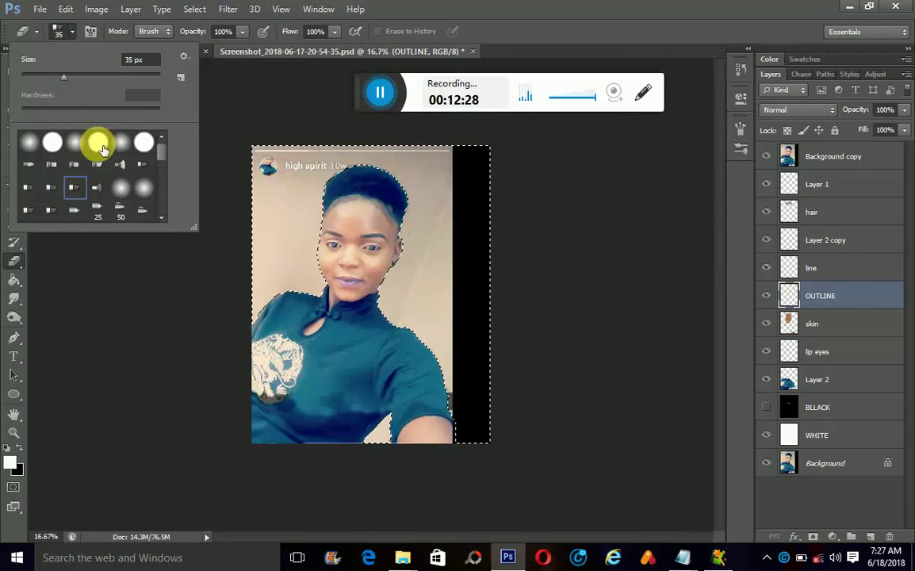
pyautogui.doubleClick(102, 149)
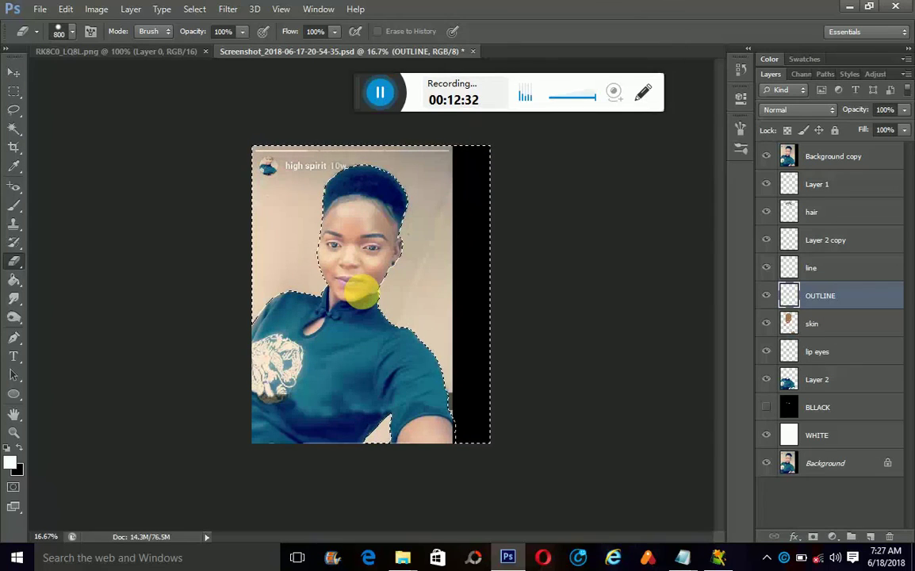
pyautogui.click(827, 162)
pyautogui.moveTo(511, 203)
pyautogui.mouseDown()
pyautogui.moveTo(255, 193)
pyautogui.moveTo(504, 181)
pyautogui.moveTo(508, 283)
pyautogui.moveTo(564, 325)
pyautogui.moveTo(500, 451)
pyautogui.moveTo(229, 419)
pyautogui.moveTo(241, 336)
pyautogui.moveTo(378, 178)
pyautogui.moveTo(321, 429)
pyautogui.moveTo(363, 360)
pyautogui.moveTo(517, 424)
pyautogui.moveTo(414, 197)
pyautogui.moveTo(236, 224)
pyautogui.moveTo(533, 180)
pyautogui.moveTo(235, 165)
pyautogui.moveTo(318, 388)
pyautogui.moveTo(527, 441)
pyautogui.moveTo(405, 418)
pyautogui.moveTo(517, 217)
pyautogui.moveTo(588, 286)
pyautogui.mouseUp()
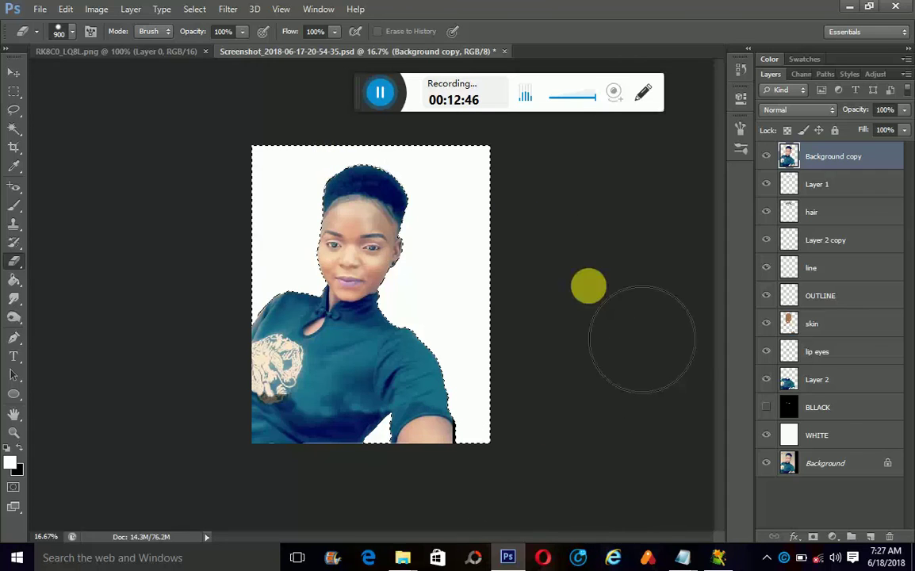
# Show the BLLACK layer, erase its black outside the figure and near the left shoulder, then deselect
pyautogui.click(868, 409)
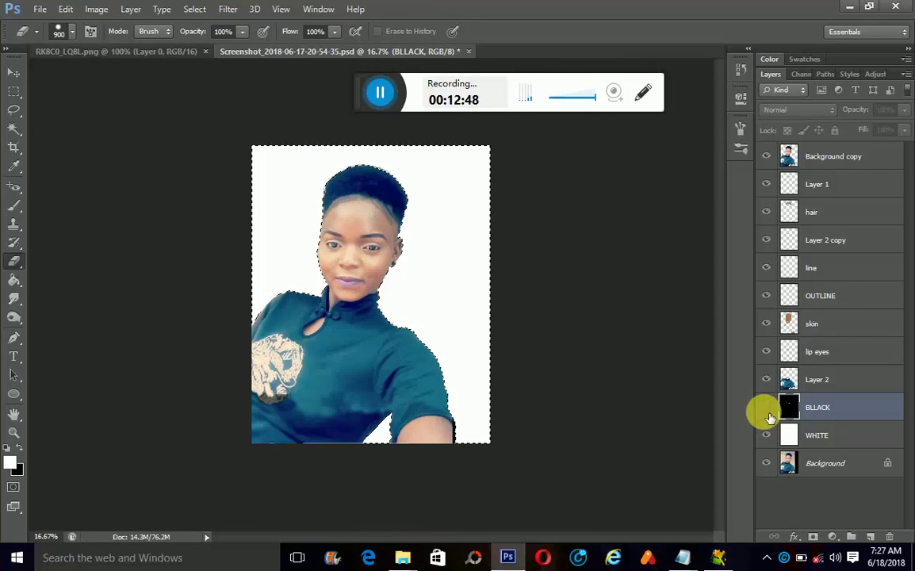
pyautogui.click(765, 408)
pyautogui.moveTo(507, 174)
pyautogui.mouseDown()
pyautogui.moveTo(537, 349)
pyautogui.moveTo(429, 327)
pyautogui.moveTo(312, 214)
pyautogui.moveTo(387, 500)
pyautogui.moveTo(435, 436)
pyautogui.mouseUp()
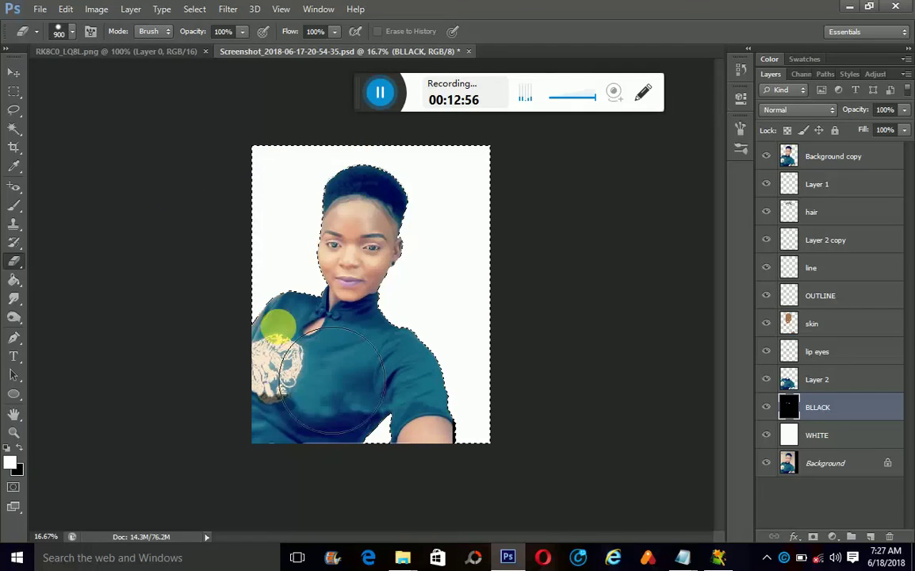
pyautogui.moveTo(278, 324)
pyautogui.mouseDown()
pyautogui.moveTo(271, 382)
pyautogui.moveTo(281, 281)
pyautogui.mouseUp()
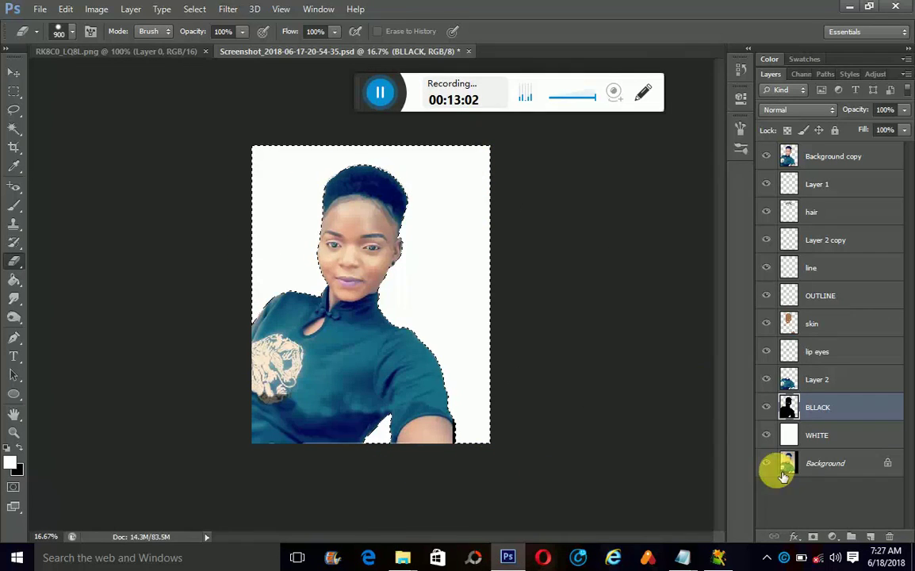
pyautogui.hotkey('ctrl', 'd')
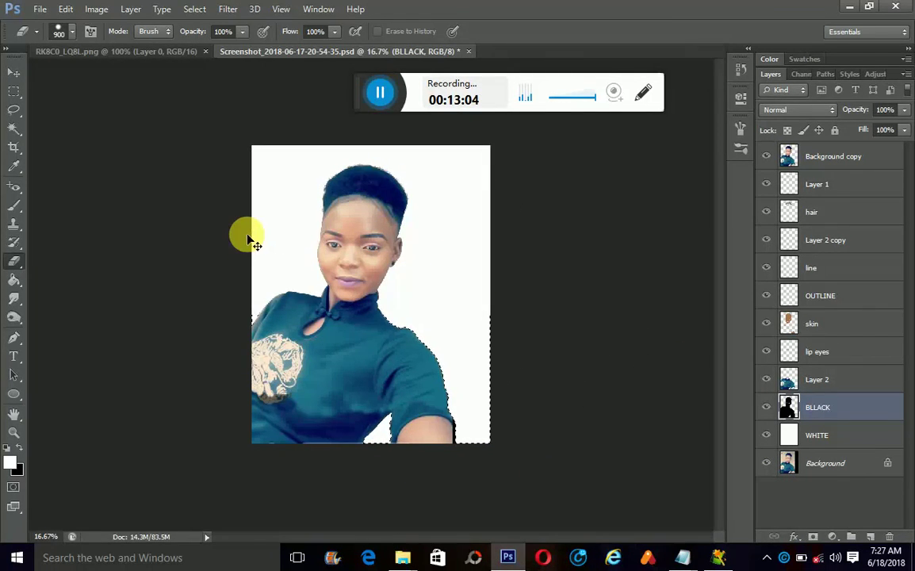
# Hide the Background copy photo and merge the duplicated hair layers into one
pyautogui.click(769, 159)
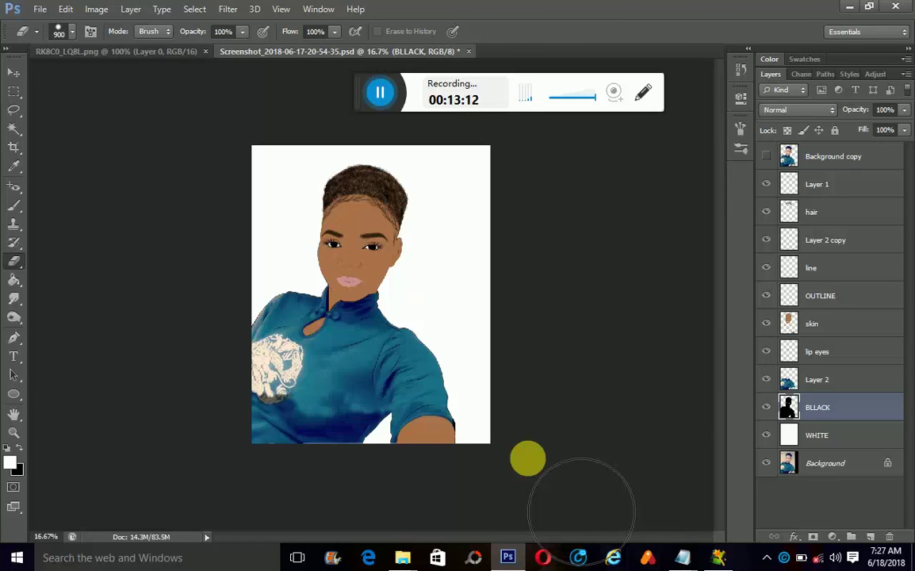
pyautogui.click(828, 213)
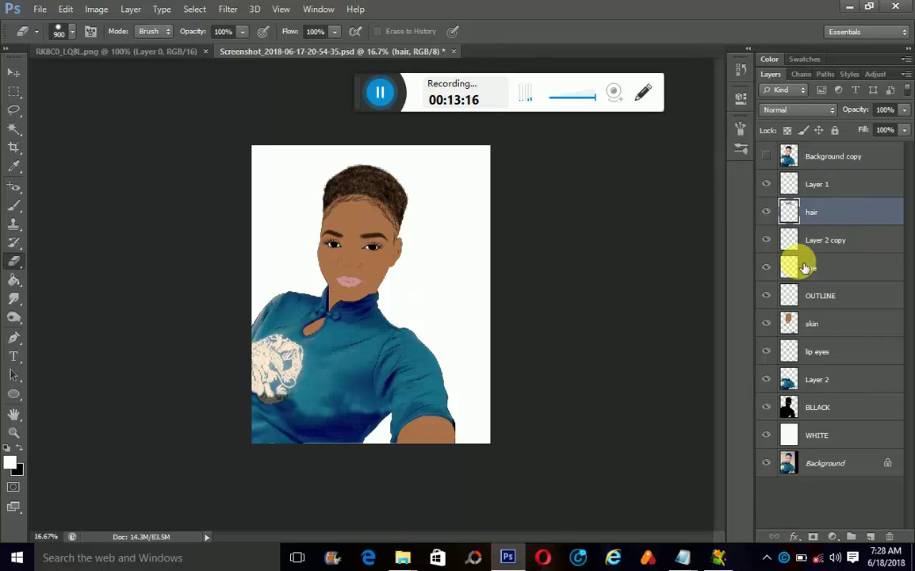
pyautogui.moveTo(807, 268); pyautogui.dragTo(787, 253)
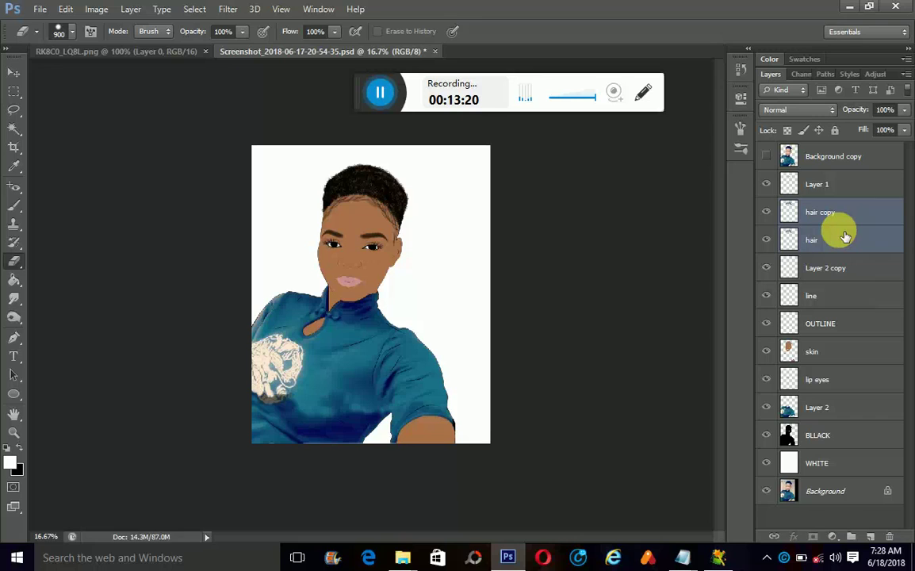
pyautogui.hotkey('ctrl', 'e')
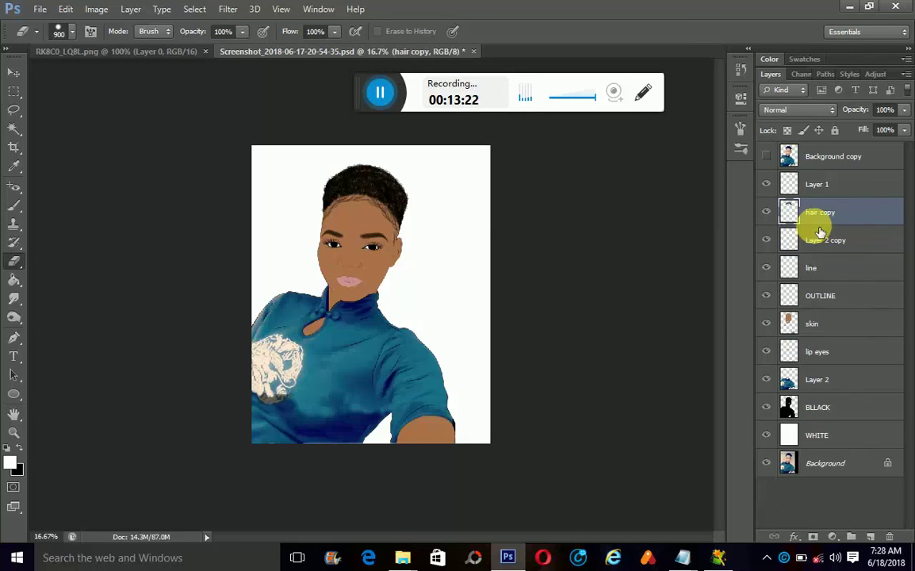
# Rename the shirt layer from Layer 2 to 'shir'
pyautogui.click(13, 432)
pyautogui.click(362, 256)
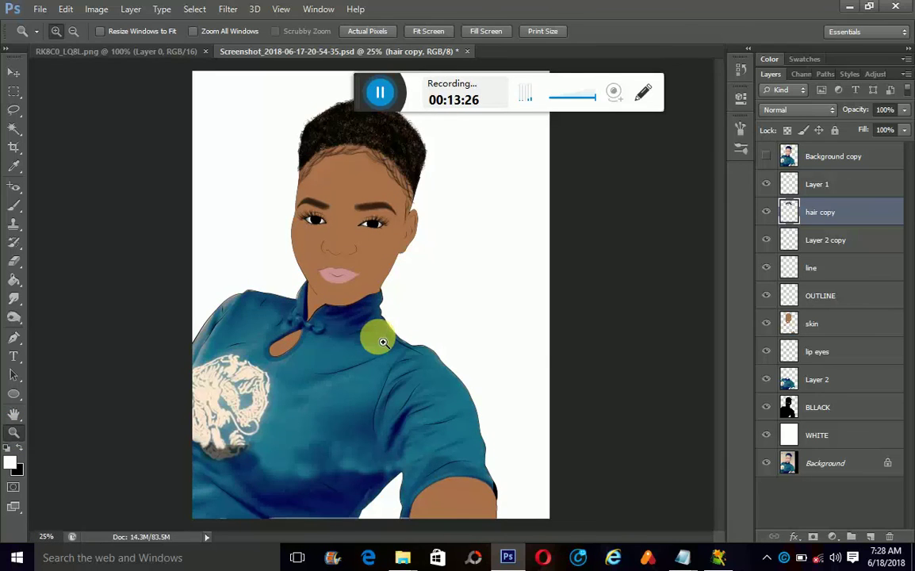
pyautogui.keyDown('alt'); pyautogui.click(359, 341); pyautogui.keyUp('alt')
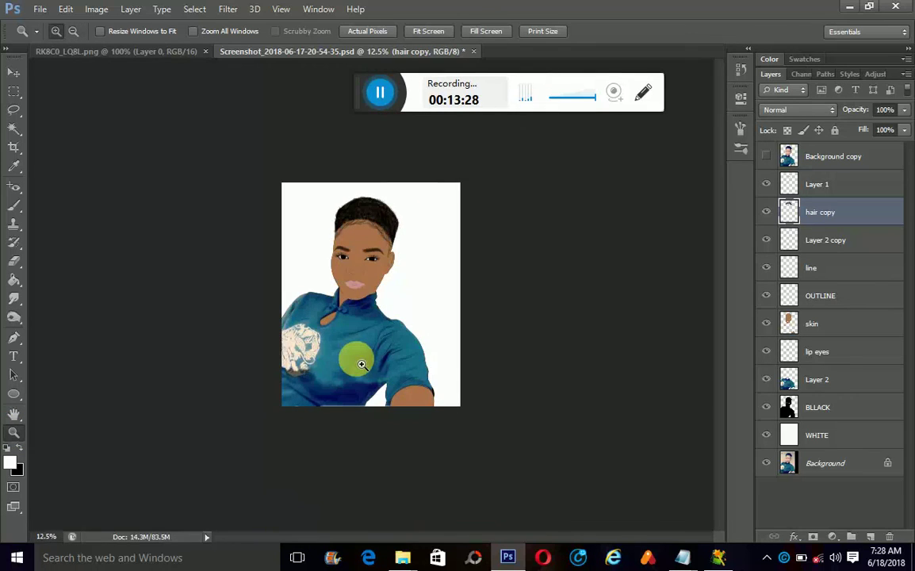
pyautogui.click(358, 357)
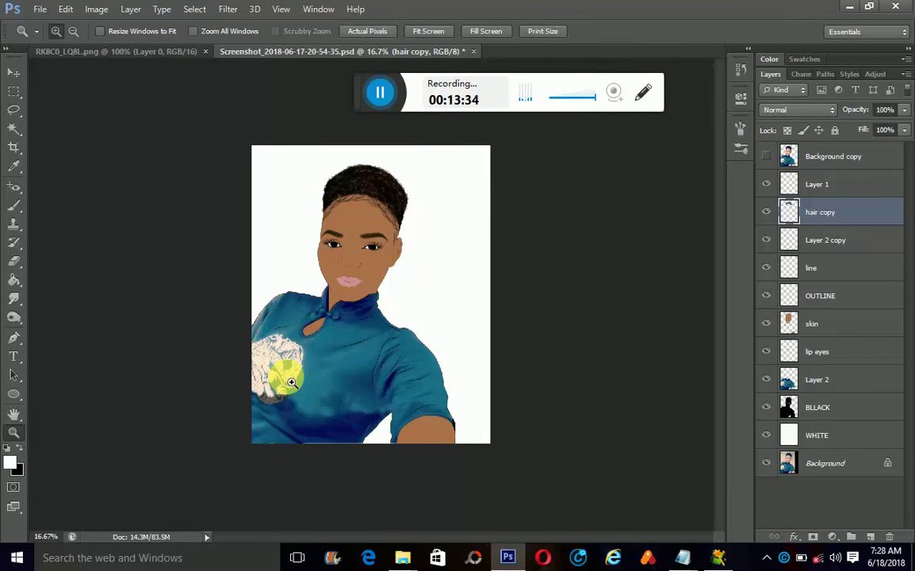
pyautogui.click(864, 381)
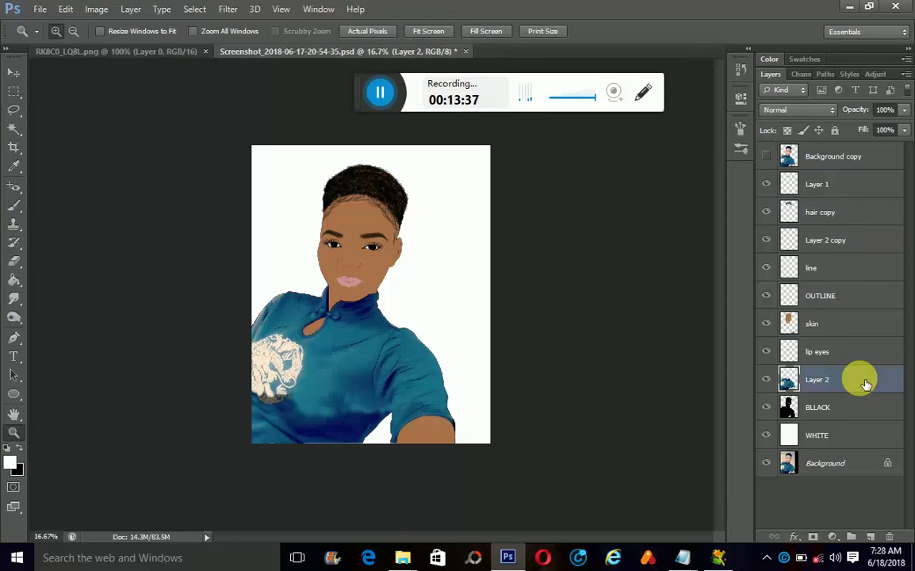
pyautogui.doubleClick(816, 379)
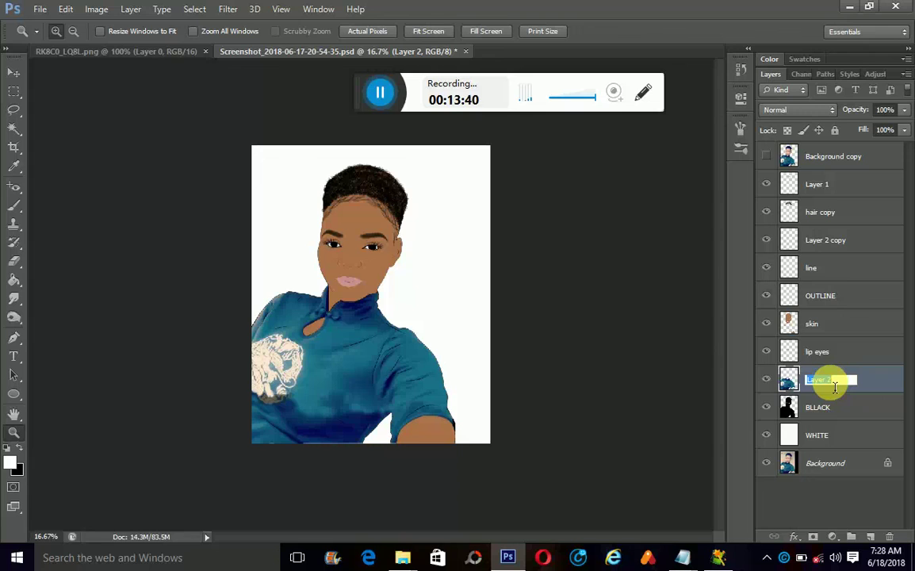
pyautogui.write('shir')
pyautogui.press('Return')
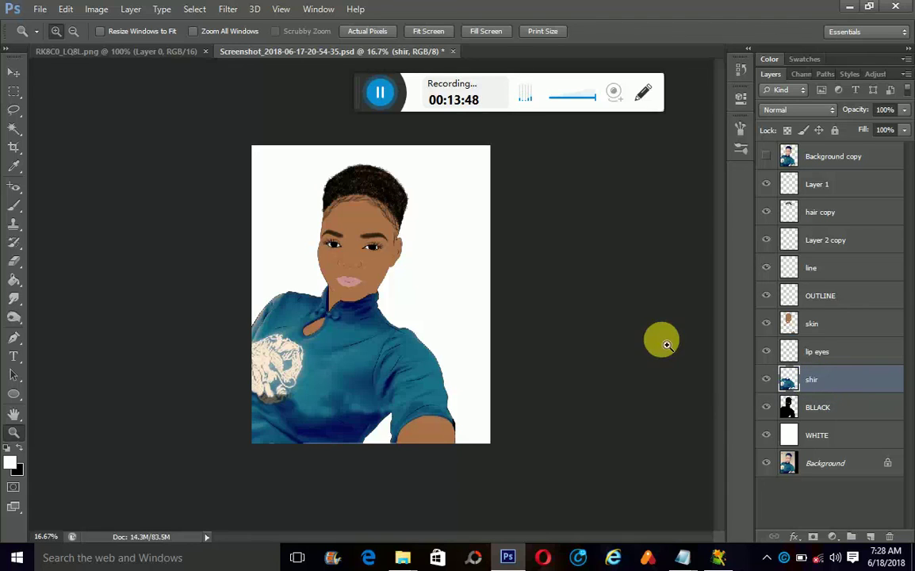
# Apply Smart Blur with radius 84 and threshold 81.9 to the shir layer
pyautogui.click(228, 11)
pyautogui.moveTo(302, 153)
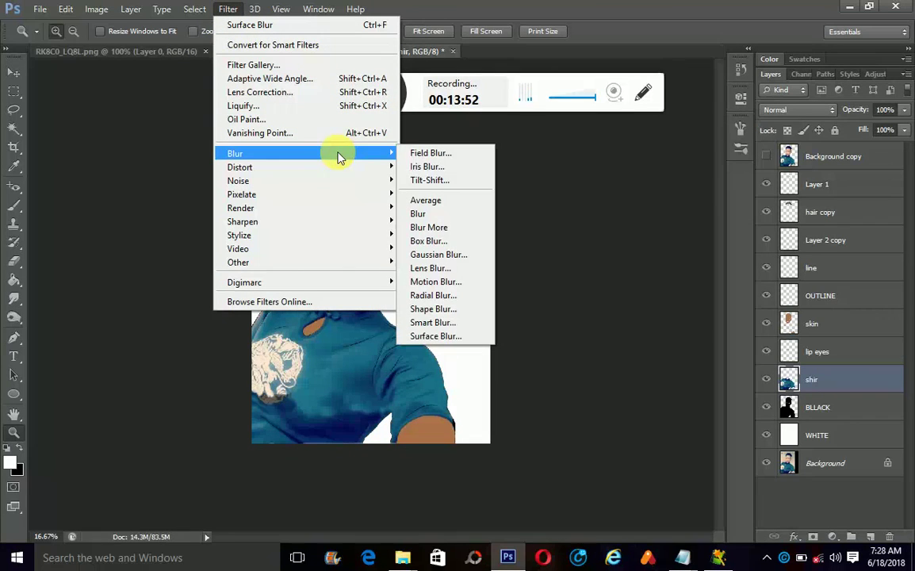
pyautogui.click(441, 323)
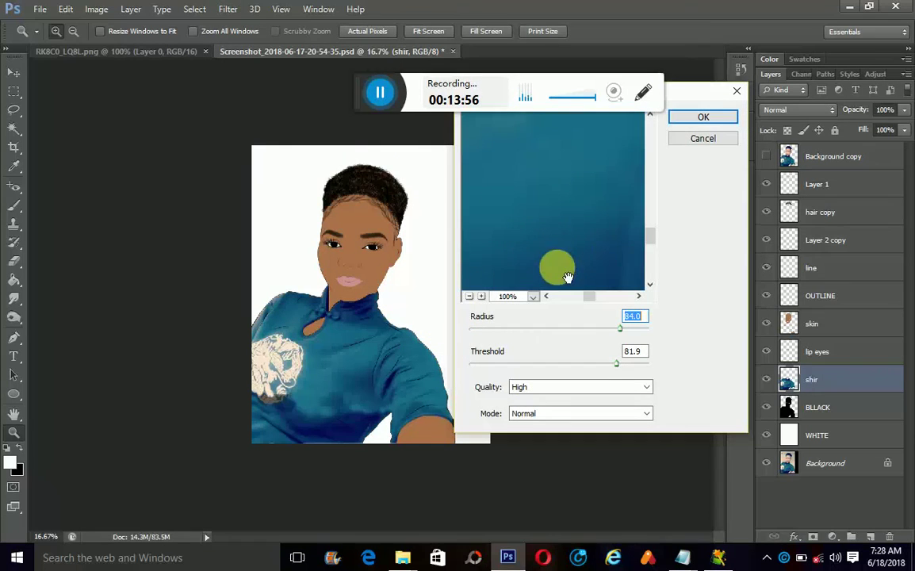
pyautogui.click(468, 296)
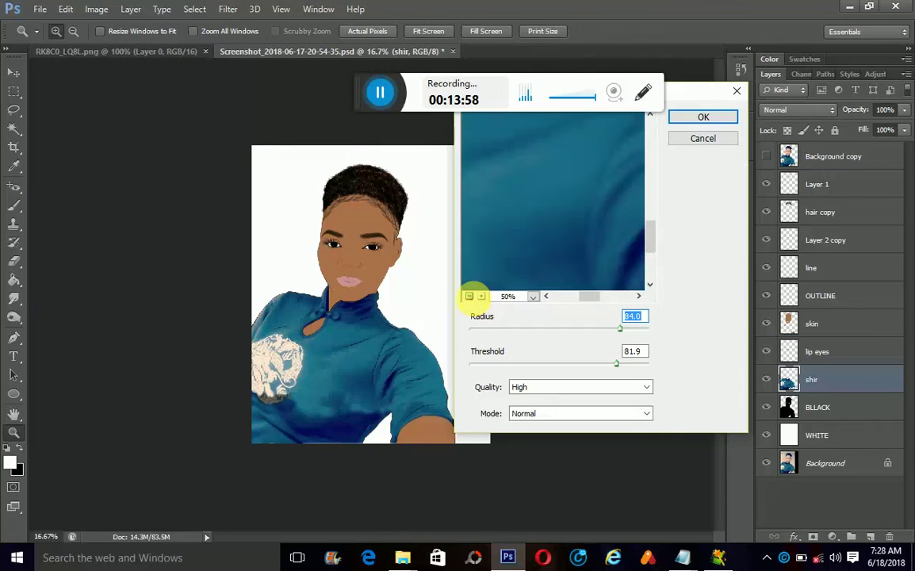
pyautogui.click(469, 295)
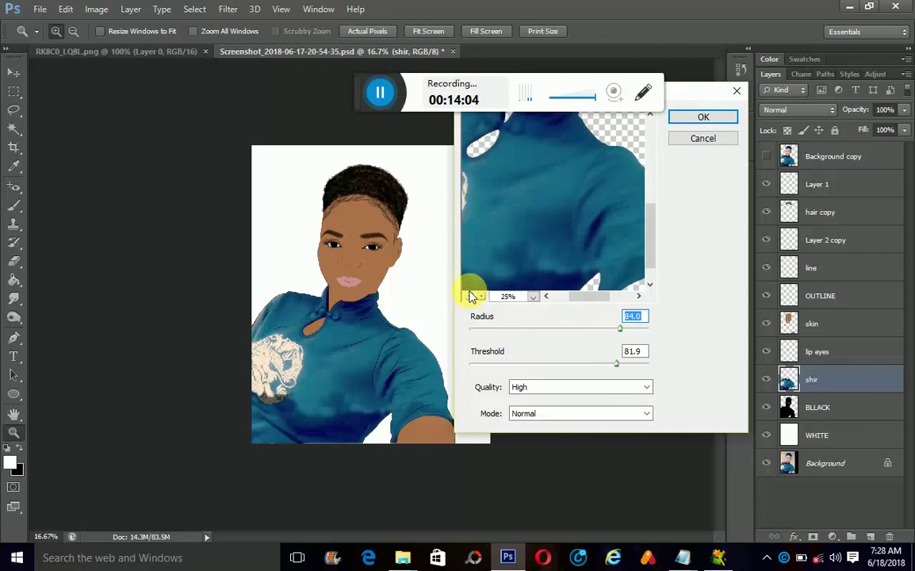
pyautogui.click(469, 296)
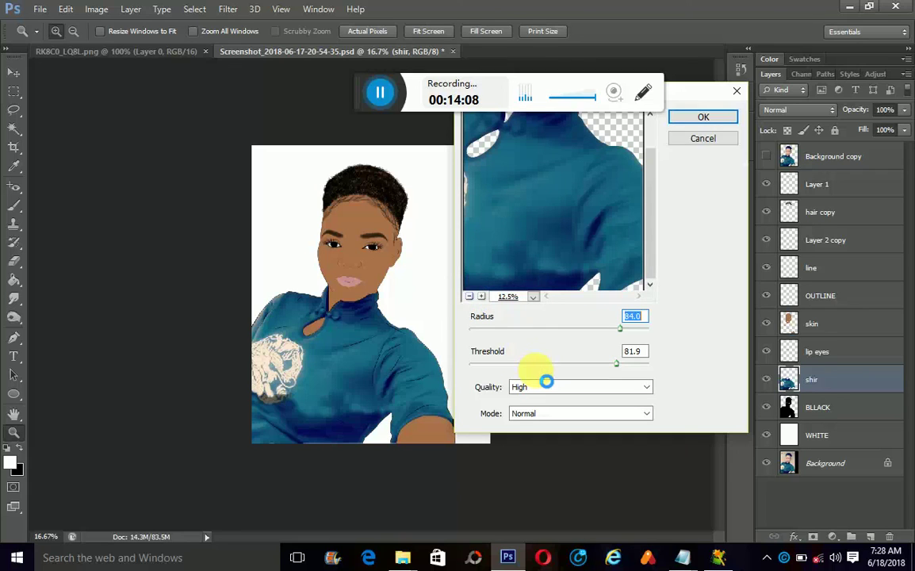
pyautogui.click(469, 296)
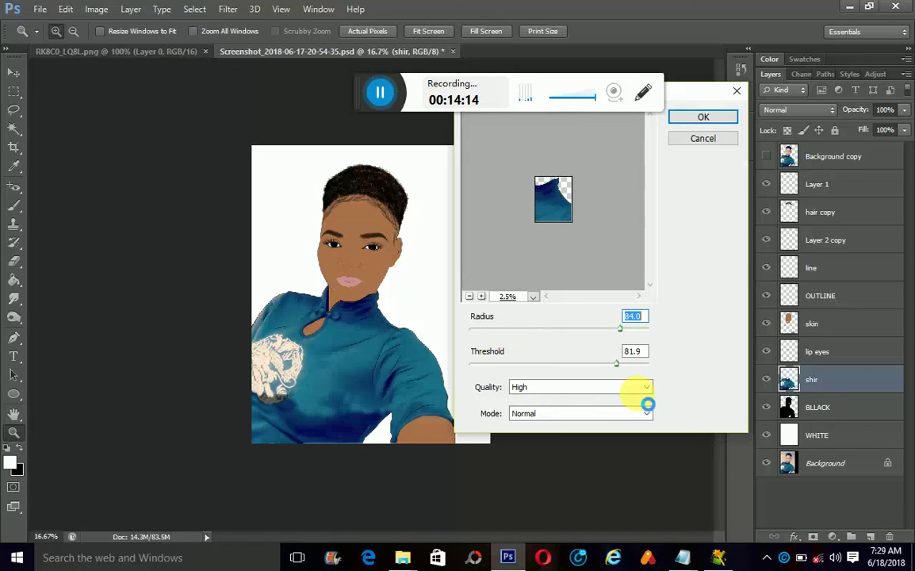
pyautogui.click(696, 116)
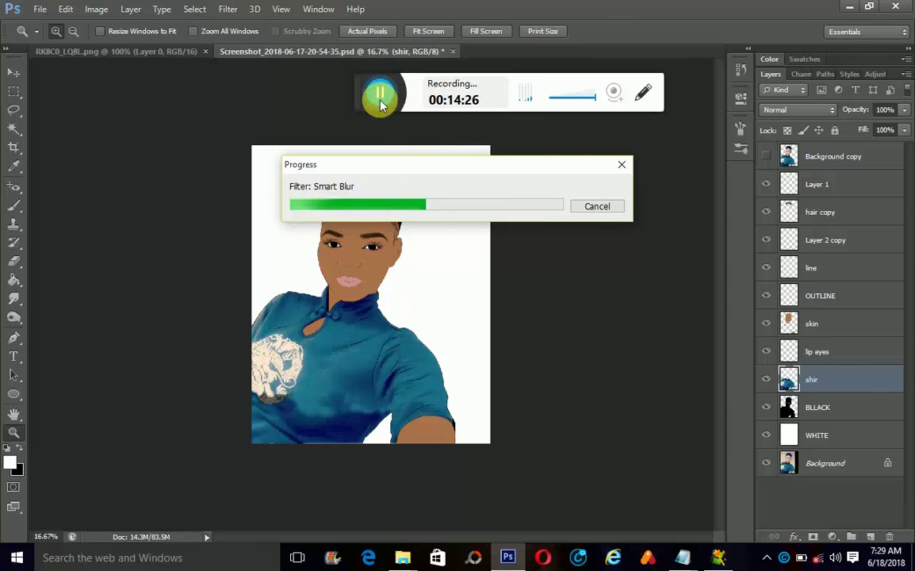
pyautogui.moveTo(380, 99)
pyautogui.mouseDown()
pyautogui.moveTo(307, 476)
pyautogui.moveTo(410, 90)
pyautogui.mouseUp()
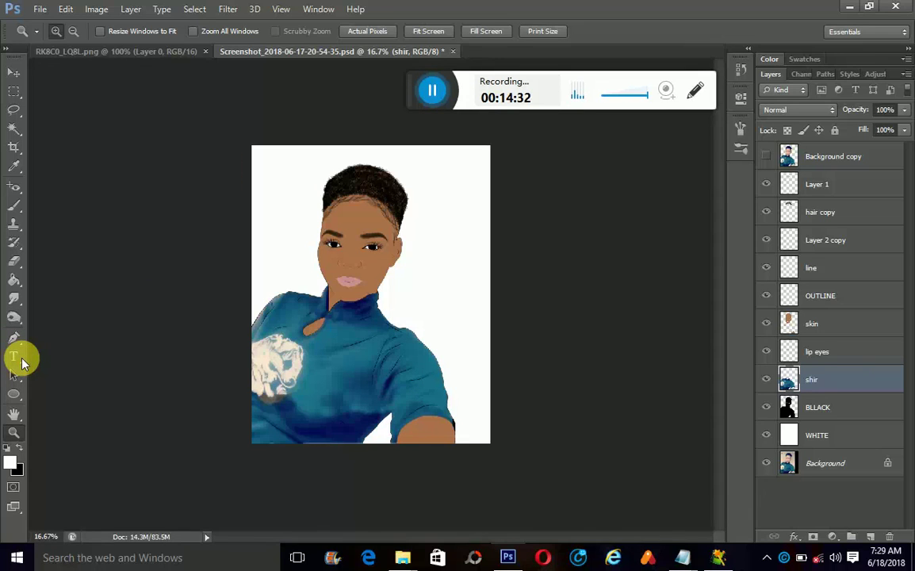
# Switch to the Burn tool with 49% exposure and an 80 px brush
pyautogui.click(13, 319)
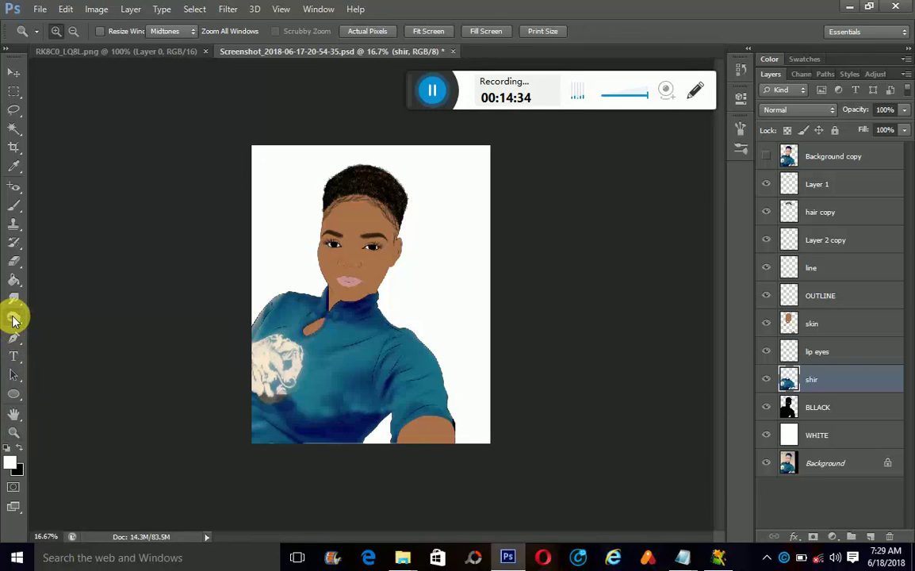
pyautogui.rightClick(13, 320)
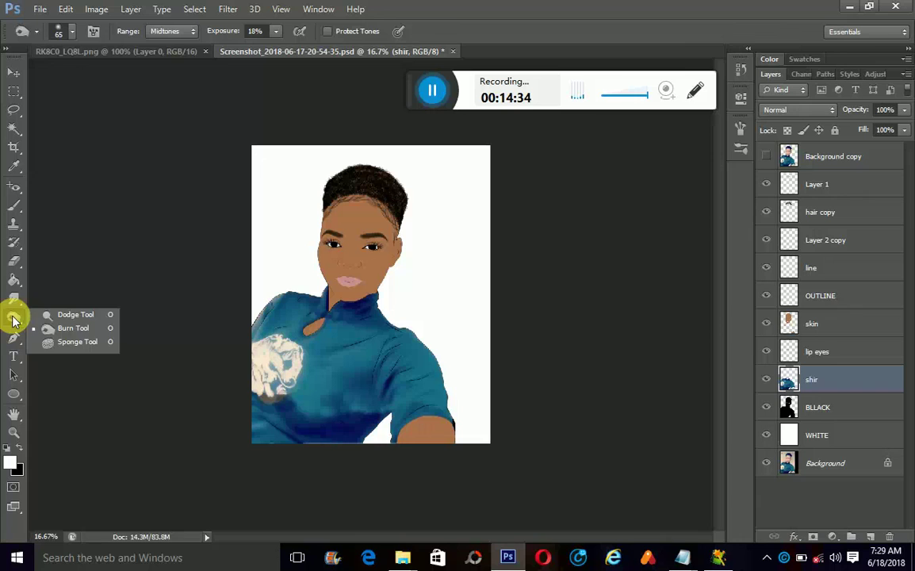
pyautogui.click(56, 327)
pyautogui.click(276, 32)
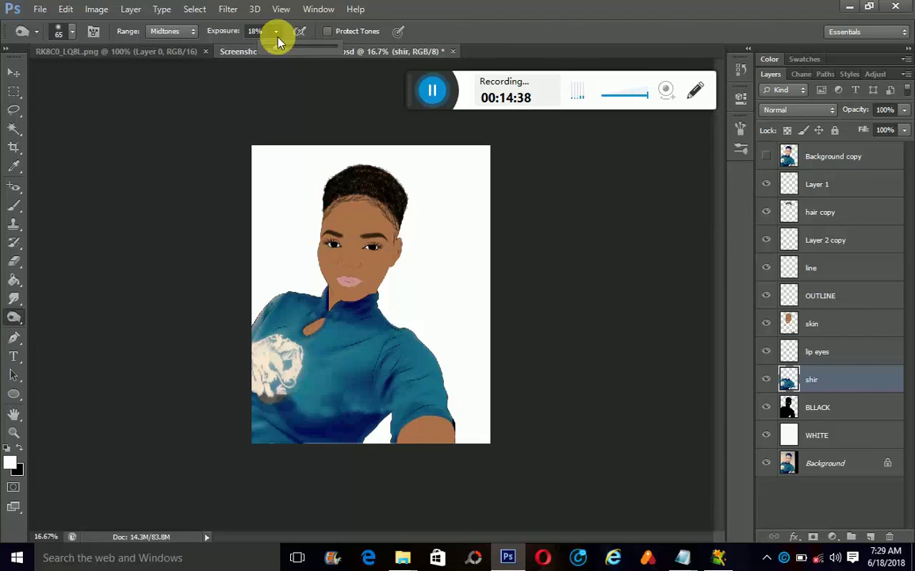
pyautogui.moveTo(279, 46); pyautogui.dragTo(300, 46)
pyautogui.press(']')
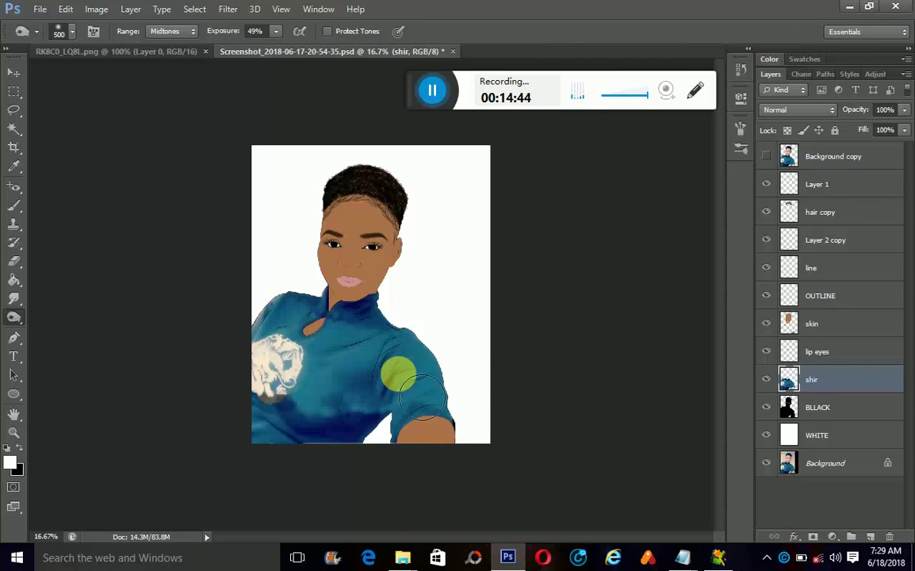
# Burn the shirt, sleeve, lower front and left print area to deepen the folds
pyautogui.moveTo(422, 397)
pyautogui.mouseDown()
pyautogui.moveTo(428, 366)
pyautogui.moveTo(410, 334)
pyautogui.moveTo(470, 456)
pyautogui.moveTo(456, 385)
pyautogui.moveTo(476, 472)
pyautogui.moveTo(360, 347)
pyautogui.moveTo(305, 321)
pyautogui.moveTo(248, 384)
pyautogui.moveTo(290, 385)
pyautogui.moveTo(280, 359)
pyautogui.moveTo(333, 422)
pyautogui.moveTo(356, 430)
pyautogui.moveTo(334, 423)
pyautogui.moveTo(343, 416)
pyautogui.moveTo(326, 408)
pyautogui.moveTo(367, 386)
pyautogui.moveTo(327, 438)
pyautogui.moveTo(331, 446)
pyautogui.moveTo(337, 409)
pyautogui.moveTo(292, 311)
pyautogui.moveTo(264, 354)
pyautogui.moveTo(368, 377)
pyautogui.mouseUp()
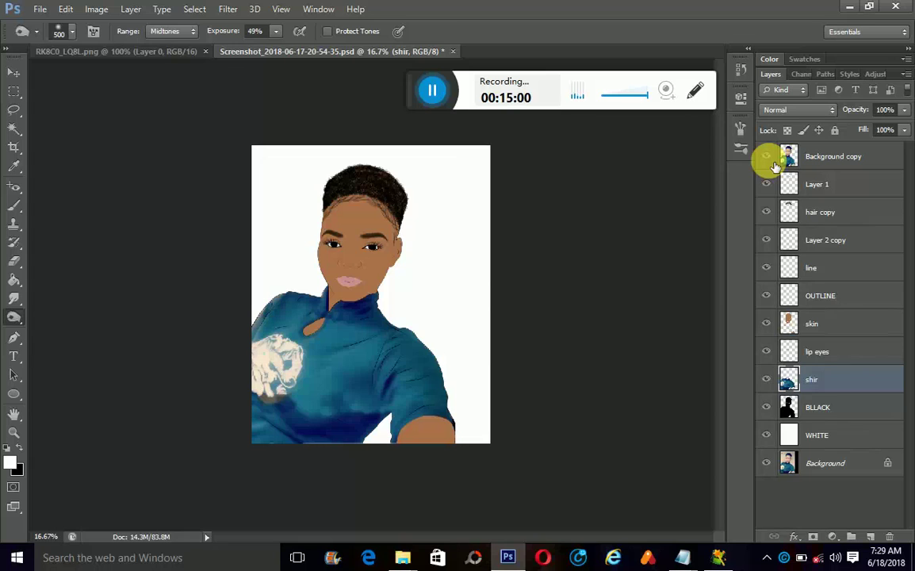
pyautogui.click(766, 156)
pyautogui.moveTo(327, 412); pyautogui.dragTo(374, 422)
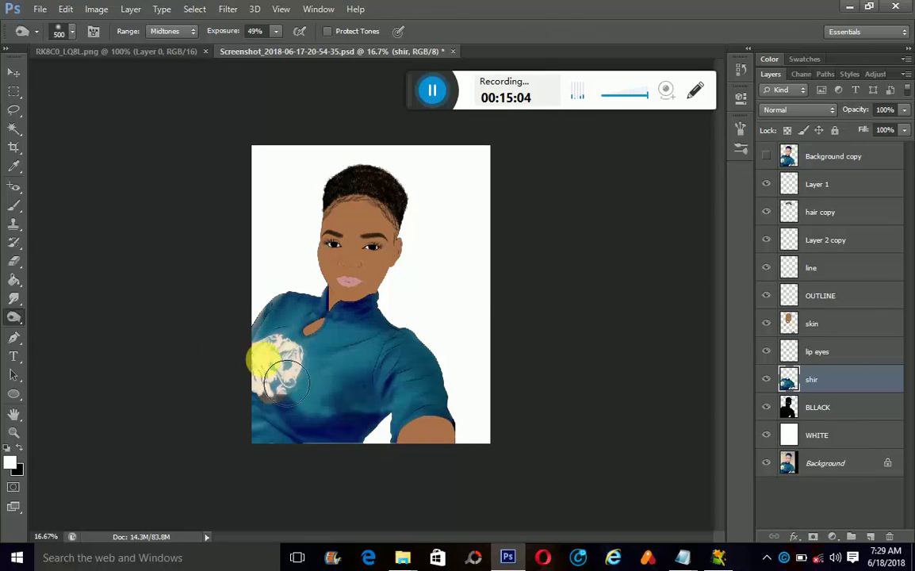
pyautogui.moveTo(295, 410)
pyautogui.mouseDown()
pyautogui.moveTo(266, 349)
pyautogui.moveTo(226, 452)
pyautogui.moveTo(298, 405)
pyautogui.moveTo(263, 398)
pyautogui.moveTo(298, 353)
pyautogui.moveTo(270, 396)
pyautogui.moveTo(333, 400)
pyautogui.moveTo(333, 379)
pyautogui.moveTo(401, 363)
pyautogui.moveTo(310, 361)
pyautogui.moveTo(327, 345)
pyautogui.moveTo(349, 375)
pyautogui.moveTo(304, 337)
pyautogui.moveTo(316, 323)
pyautogui.moveTo(301, 339)
pyautogui.moveTo(282, 306)
pyautogui.moveTo(271, 312)
pyautogui.mouseUp()
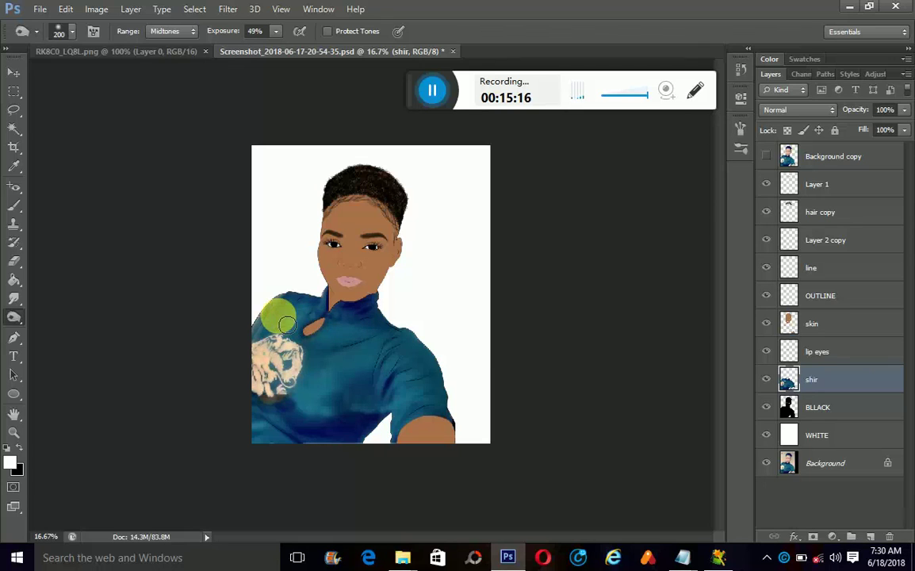
# Dodge the print area, left shoulder, emblem and lower front with a 200 px brush
pyautogui.rightClick(14, 317)
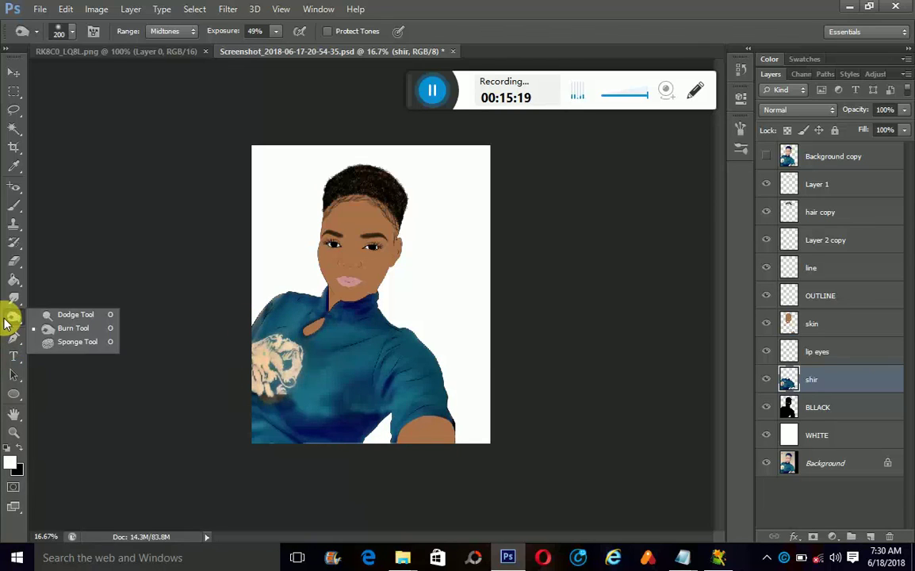
pyautogui.click(75, 315)
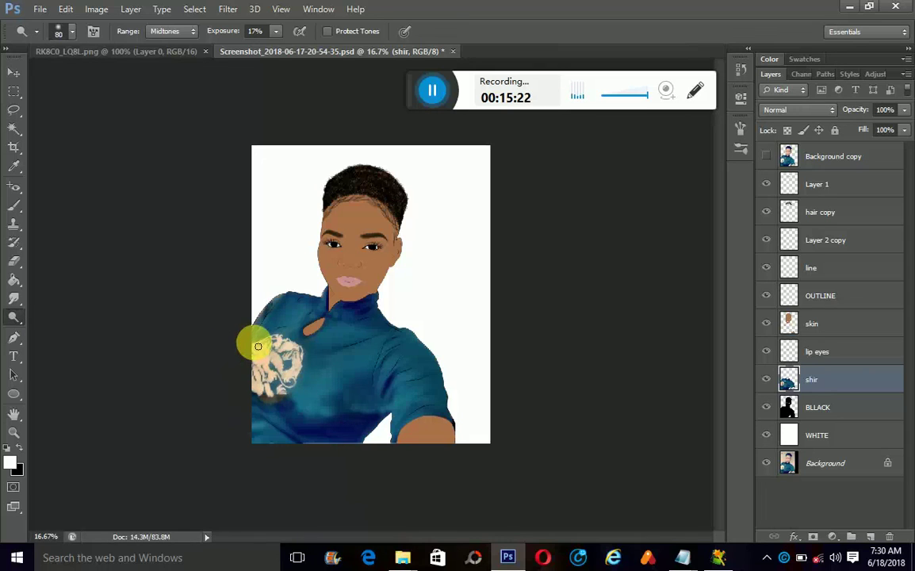
pyautogui.press(']')
pyautogui.moveTo(253, 343)
pyautogui.mouseDown()
pyautogui.moveTo(358, 415)
pyautogui.moveTo(295, 432)
pyautogui.moveTo(362, 420)
pyautogui.moveTo(337, 422)
pyautogui.moveTo(358, 431)
pyautogui.moveTo(396, 360)
pyautogui.moveTo(429, 370)
pyautogui.moveTo(437, 397)
pyautogui.moveTo(411, 414)
pyautogui.moveTo(437, 413)
pyautogui.moveTo(341, 376)
pyautogui.moveTo(316, 313)
pyautogui.moveTo(298, 341)
pyautogui.moveTo(264, 325)
pyautogui.moveTo(274, 310)
pyautogui.mouseUp()
pyautogui.moveTo(242, 368); pyautogui.dragTo(271, 311)
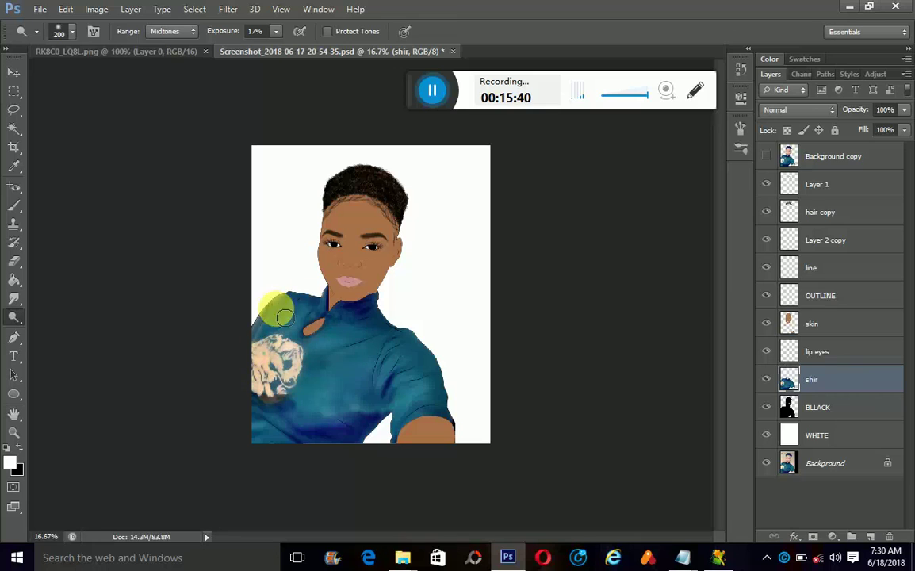
pyautogui.moveTo(245, 379)
pyautogui.mouseDown()
pyautogui.moveTo(294, 356)
pyautogui.moveTo(261, 402)
pyautogui.moveTo(316, 348)
pyautogui.moveTo(336, 384)
pyautogui.moveTo(306, 368)
pyautogui.moveTo(351, 331)
pyautogui.moveTo(343, 321)
pyautogui.moveTo(364, 323)
pyautogui.moveTo(298, 301)
pyautogui.moveTo(323, 325)
pyautogui.moveTo(295, 346)
pyautogui.mouseUp()
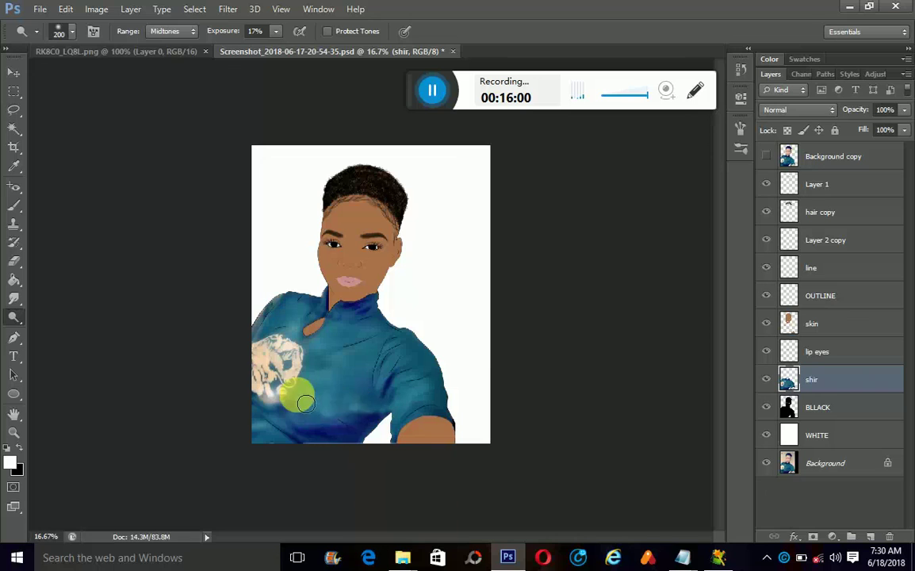
pyautogui.moveTo(338, 409)
pyautogui.mouseDown()
pyautogui.moveTo(326, 373)
pyautogui.moveTo(373, 414)
pyautogui.moveTo(299, 415)
pyautogui.moveTo(249, 465)
pyautogui.moveTo(312, 443)
pyautogui.moveTo(342, 363)
pyautogui.moveTo(400, 348)
pyautogui.moveTo(362, 327)
pyautogui.moveTo(389, 324)
pyautogui.moveTo(292, 306)
pyautogui.moveTo(303, 301)
pyautogui.moveTo(252, 320)
pyautogui.moveTo(357, 414)
pyautogui.moveTo(363, 387)
pyautogui.moveTo(373, 423)
pyautogui.moveTo(340, 422)
pyautogui.moveTo(350, 428)
pyautogui.moveTo(315, 379)
pyautogui.moveTo(323, 420)
pyautogui.moveTo(369, 391)
pyautogui.moveTo(364, 418)
pyautogui.moveTo(268, 399)
pyautogui.moveTo(399, 403)
pyautogui.moveTo(363, 357)
pyautogui.moveTo(341, 368)
pyautogui.moveTo(326, 348)
pyautogui.moveTo(256, 346)
pyautogui.moveTo(408, 382)
pyautogui.moveTo(405, 407)
pyautogui.moveTo(361, 379)
pyautogui.moveTo(719, 361)
pyautogui.moveTo(419, 378)
pyautogui.moveTo(404, 347)
pyautogui.moveTo(439, 388)
pyautogui.moveTo(405, 398)
pyautogui.moveTo(6, 409)
pyautogui.moveTo(83, 421)
pyautogui.mouseUp()
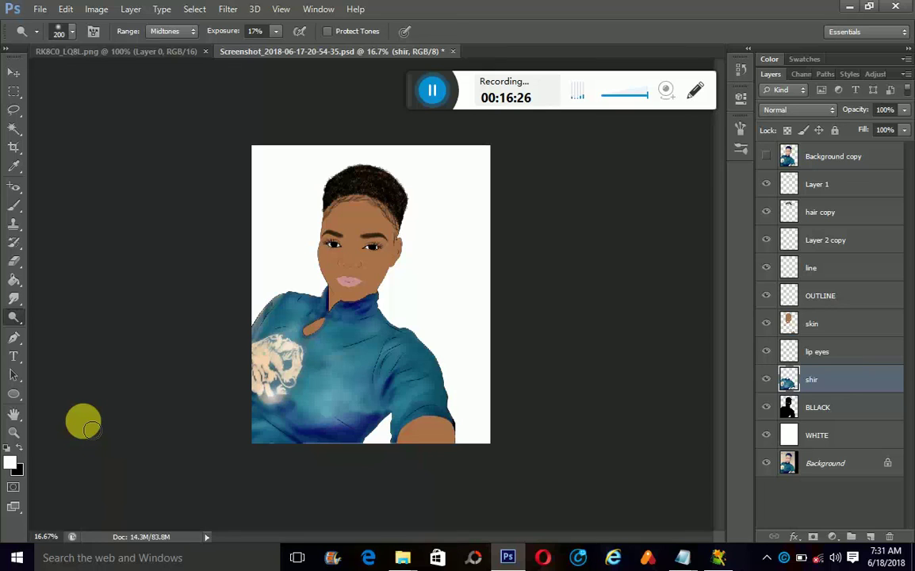